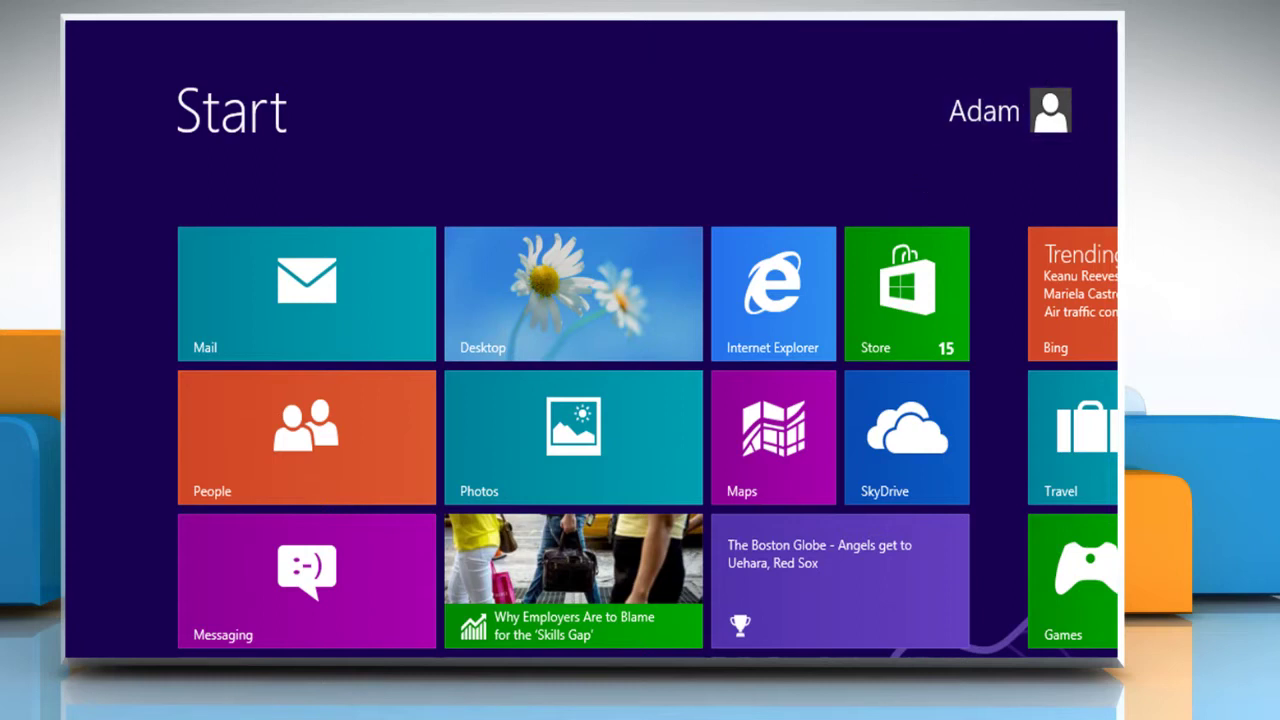
From the Settings charm, open PC settings on the Users page and scroll down to Other users.
mouse_move(1114, 24)
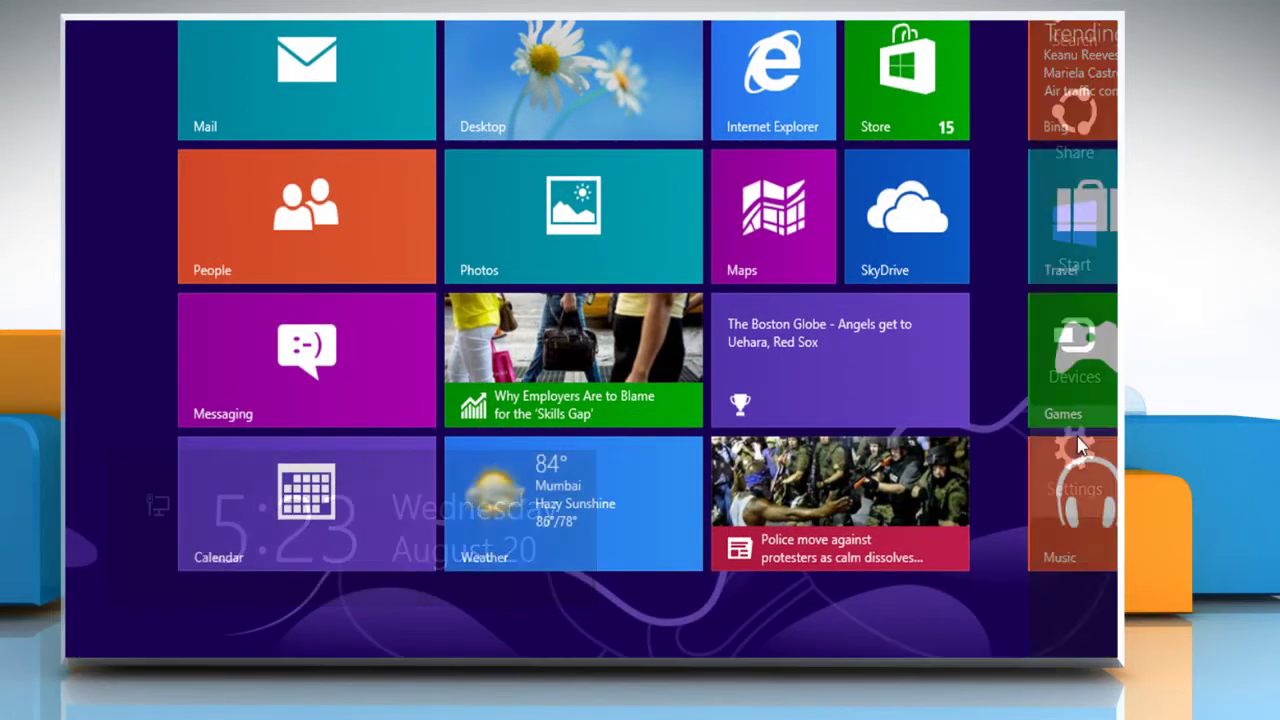
click(1076, 445)
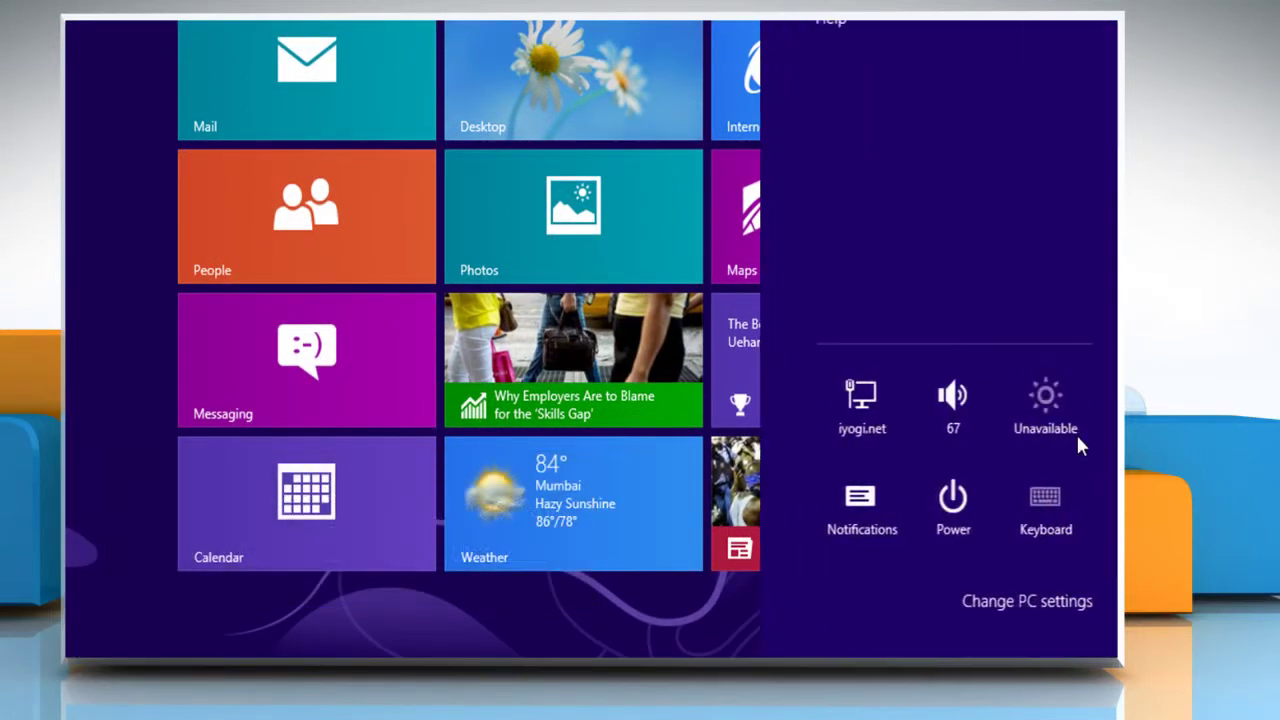
click(937, 600)
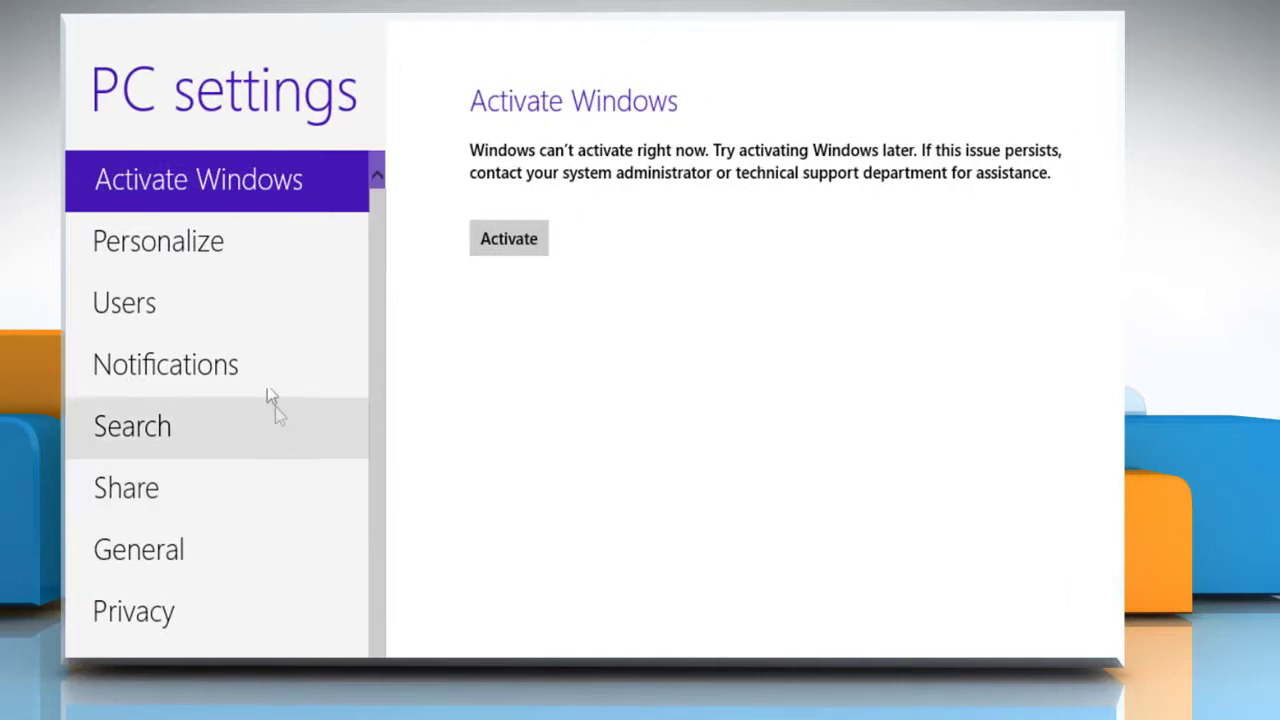
click(250, 324)
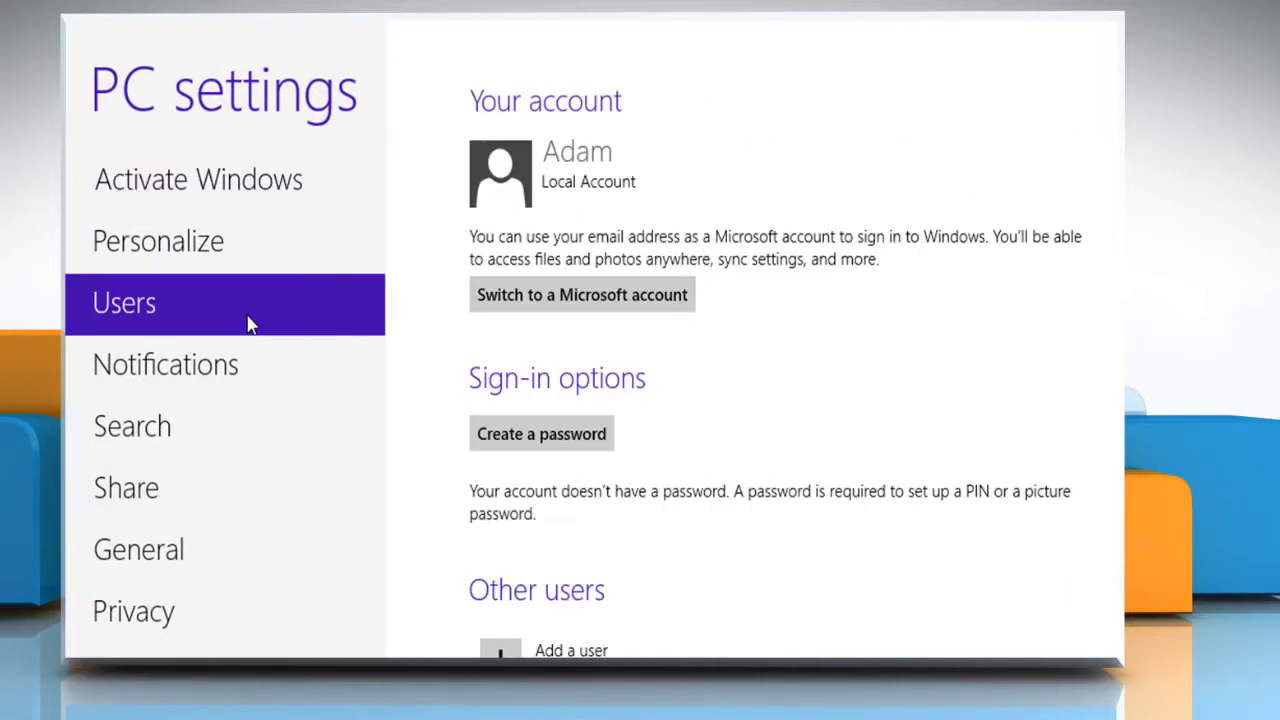
scroll(434, 417, down, 2)
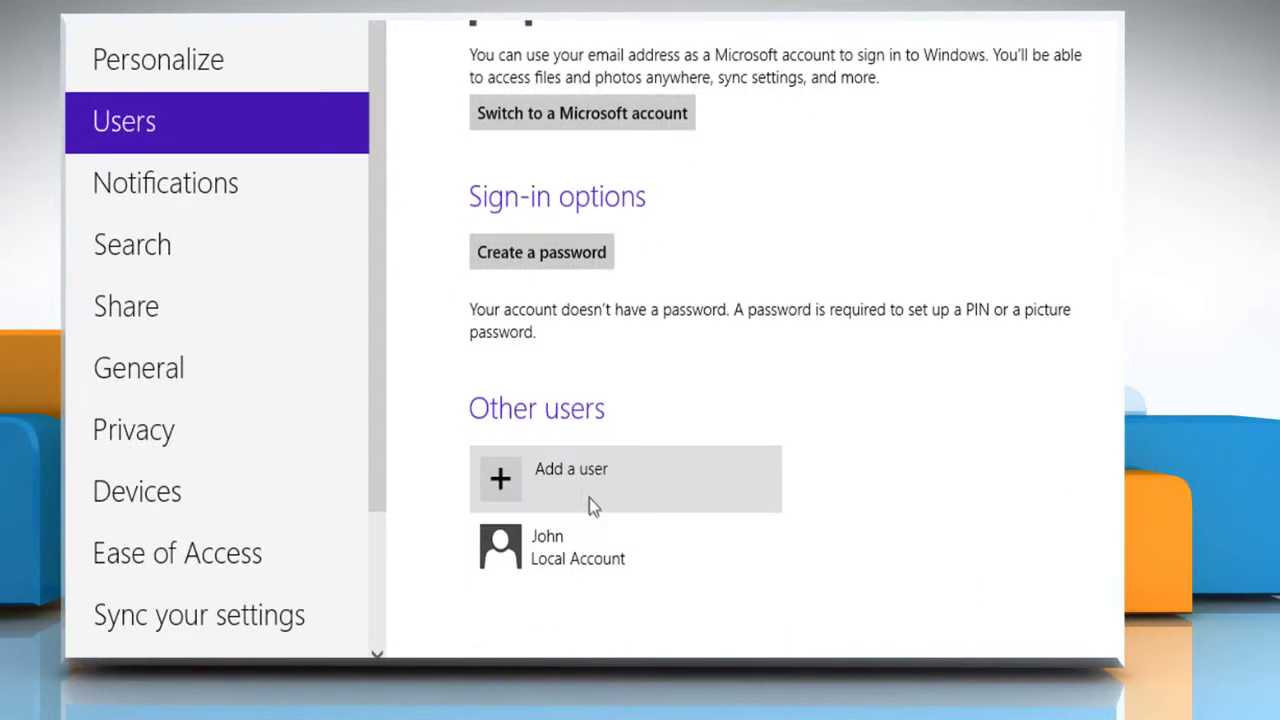
Start adding a user who signs in without a Microsoft account, using a local account.
click(590, 500)
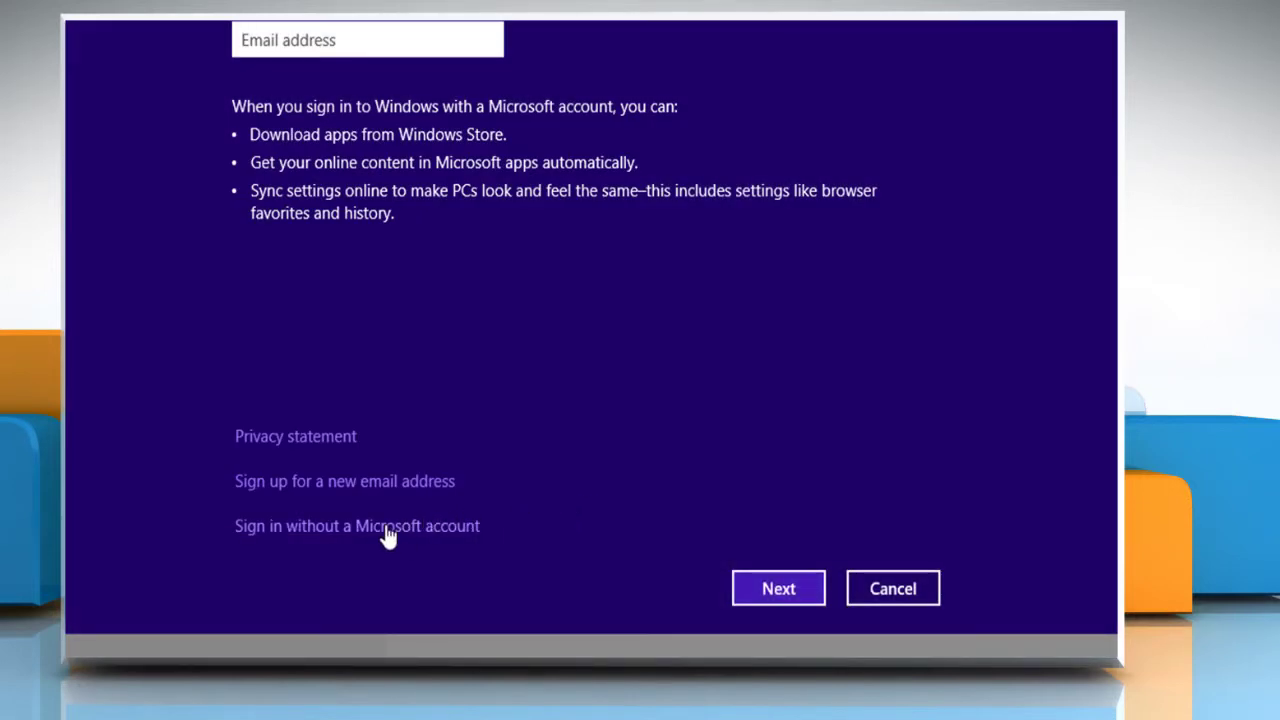
click(386, 530)
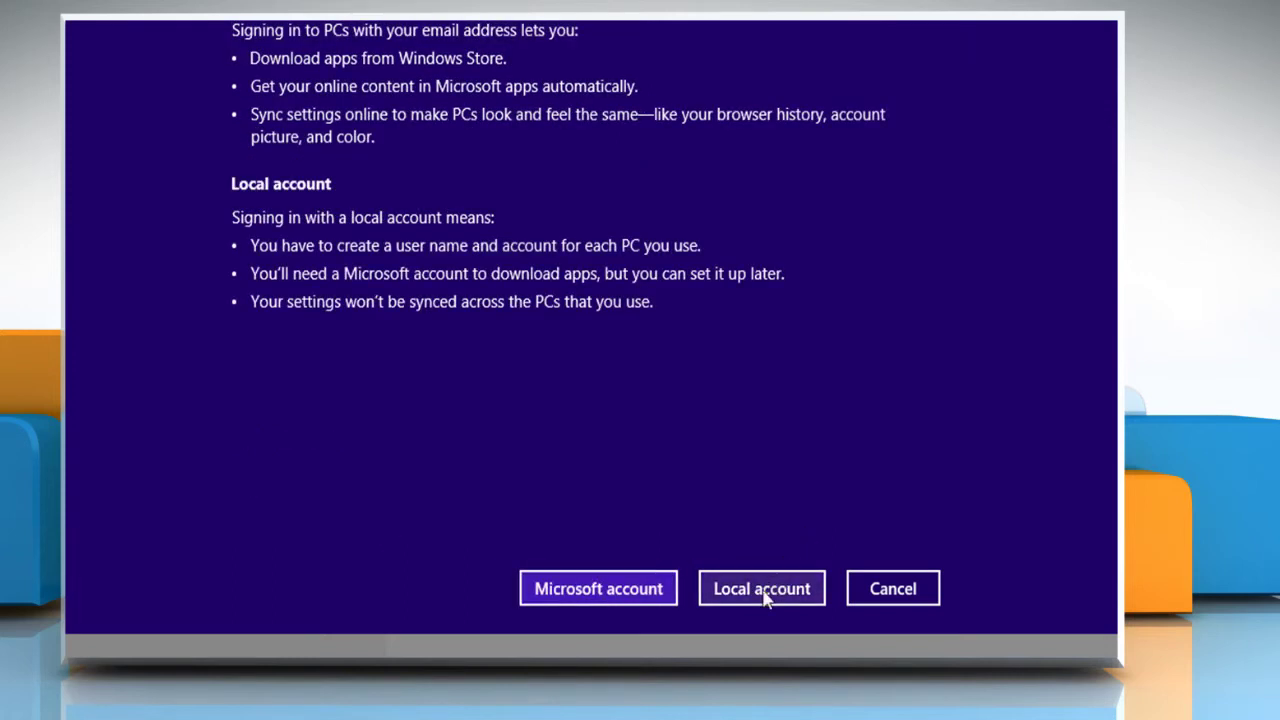
click(764, 592)
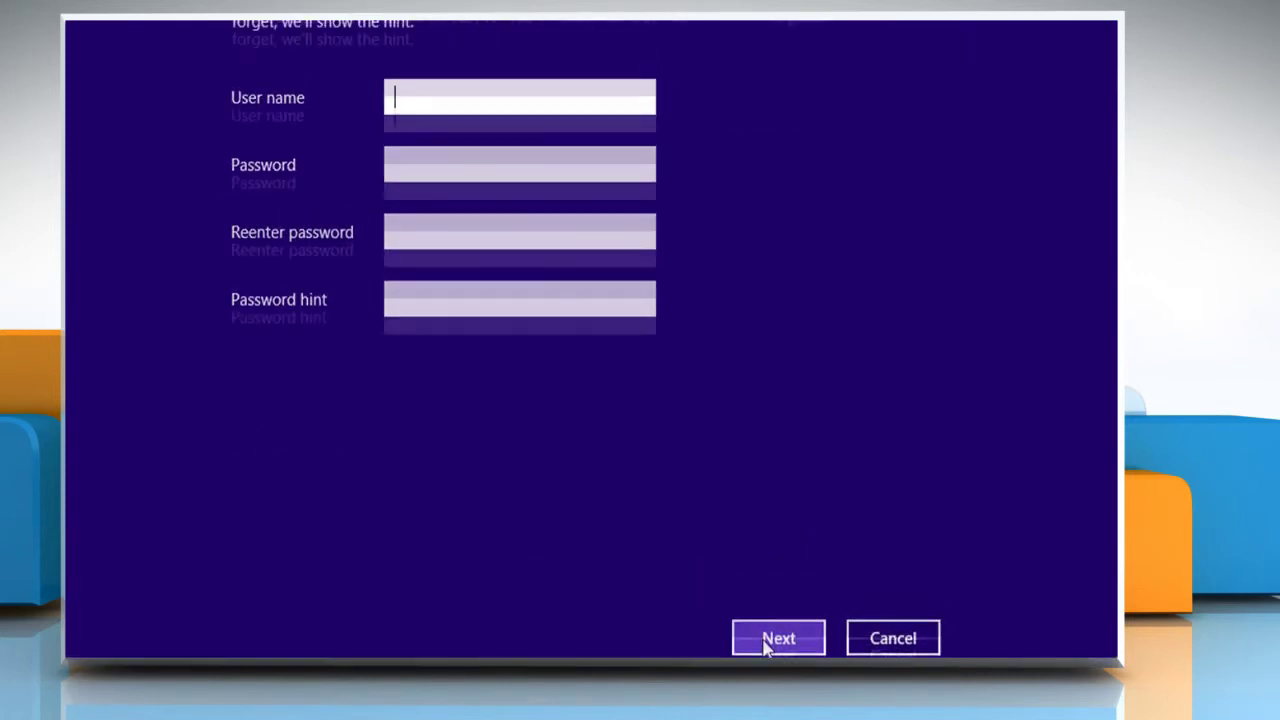
text(Rosa)
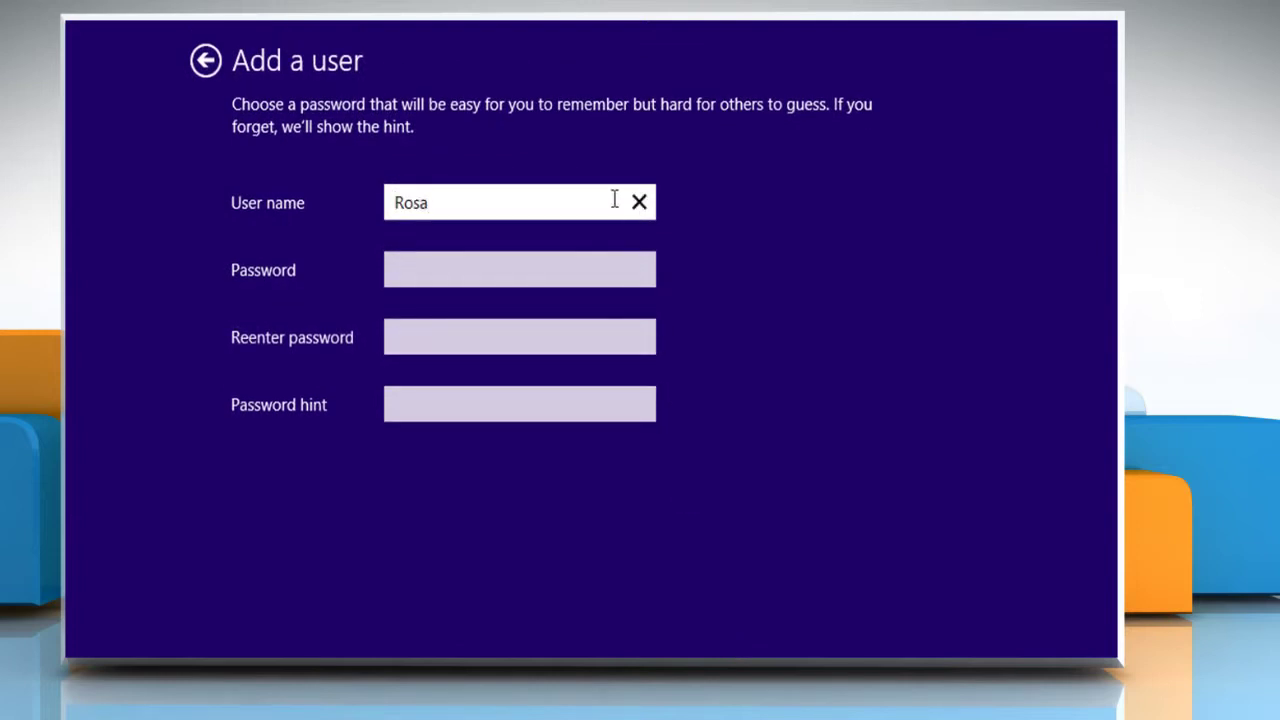
text( Anna)
click(586, 274)
text(***********)
click(569, 346)
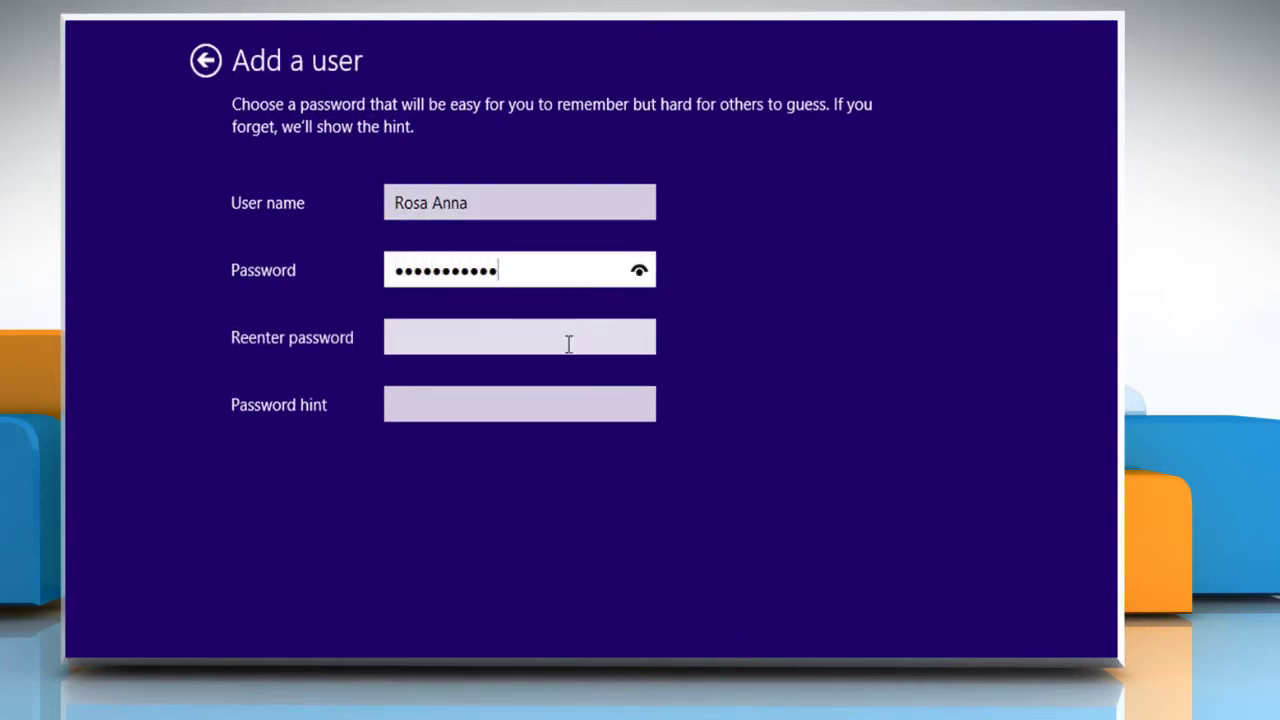
text(***********)
click(563, 401)
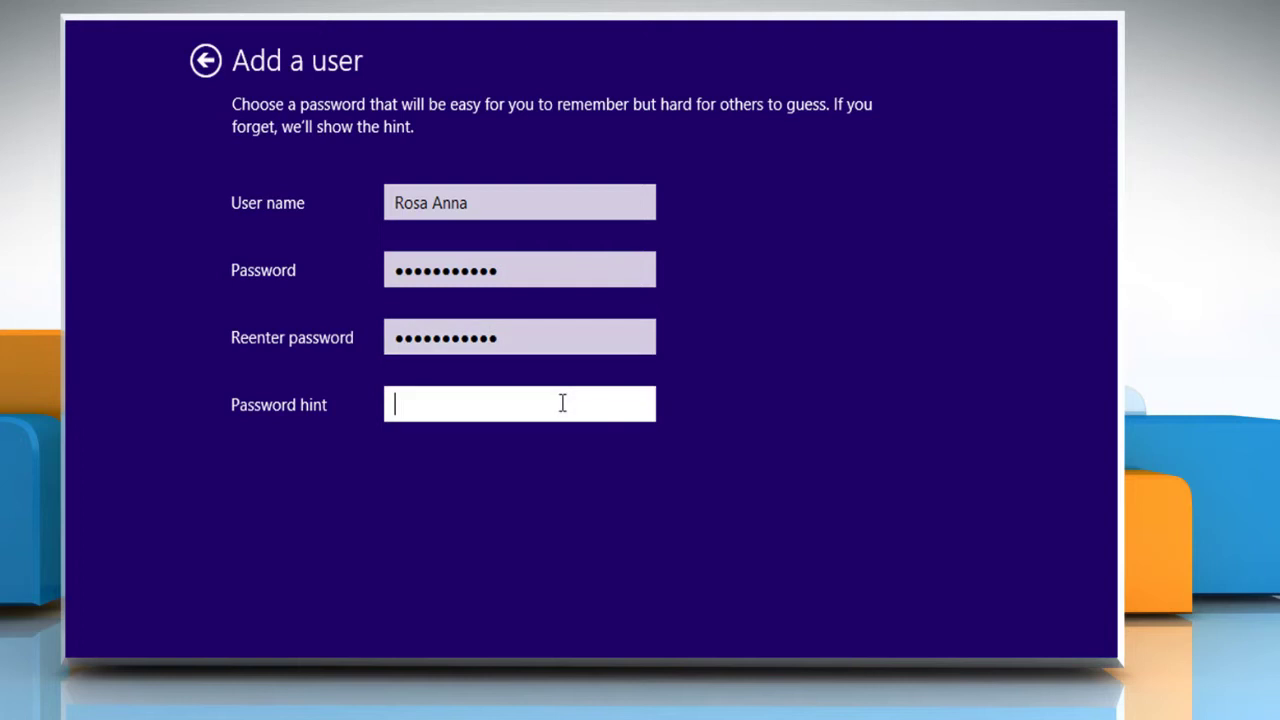
text(cap)
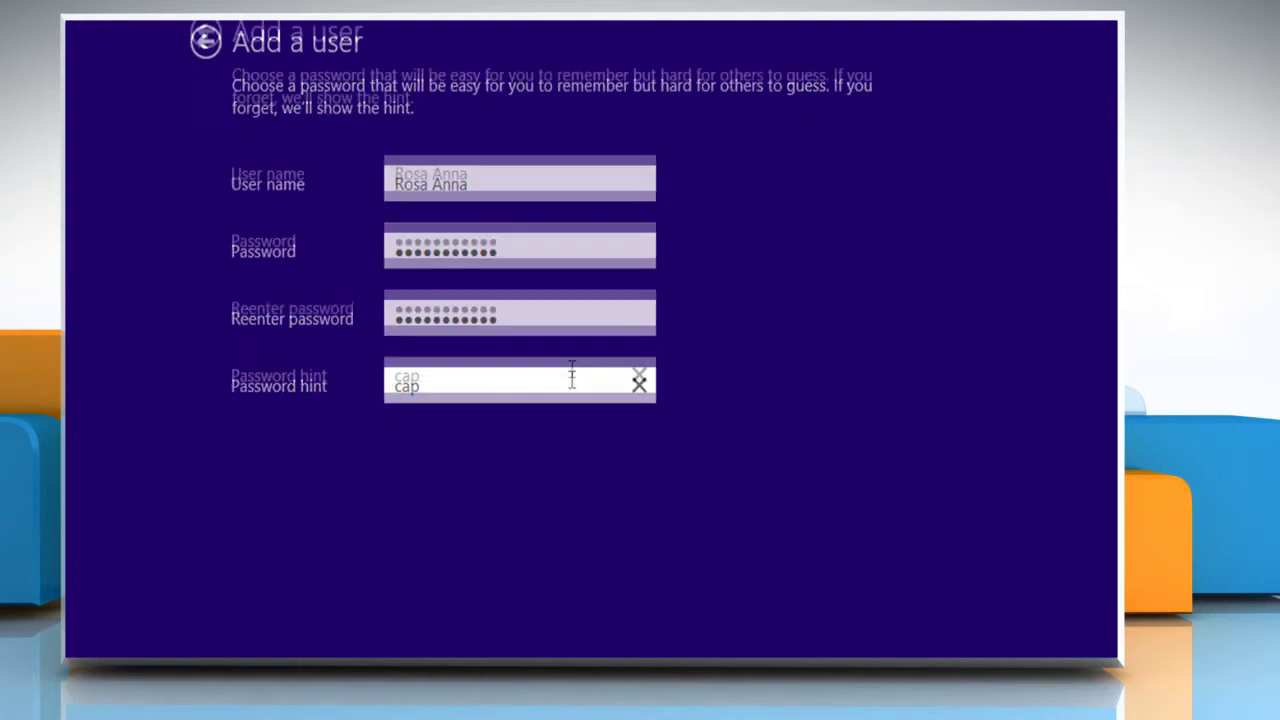
click(788, 621)
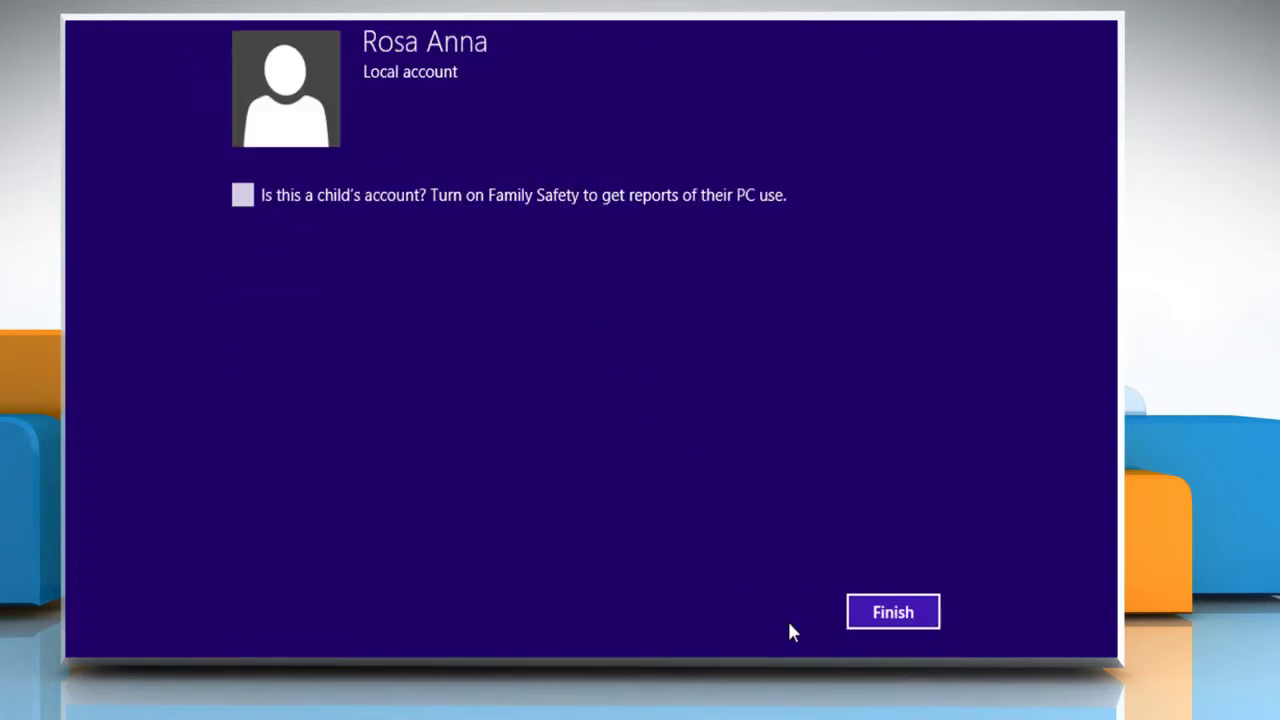
click(900, 622)
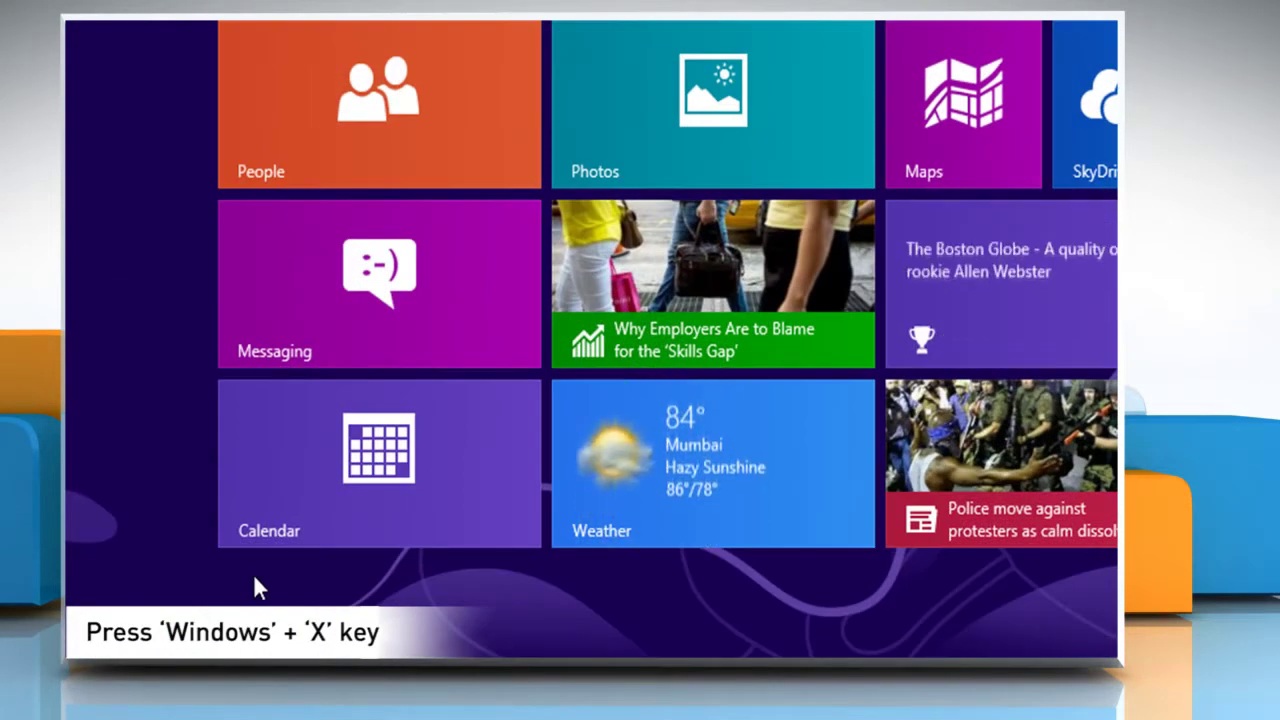
Open File Explorer's Computer window from the Windows+X menu and bring up Folder Options.
key(super+x)
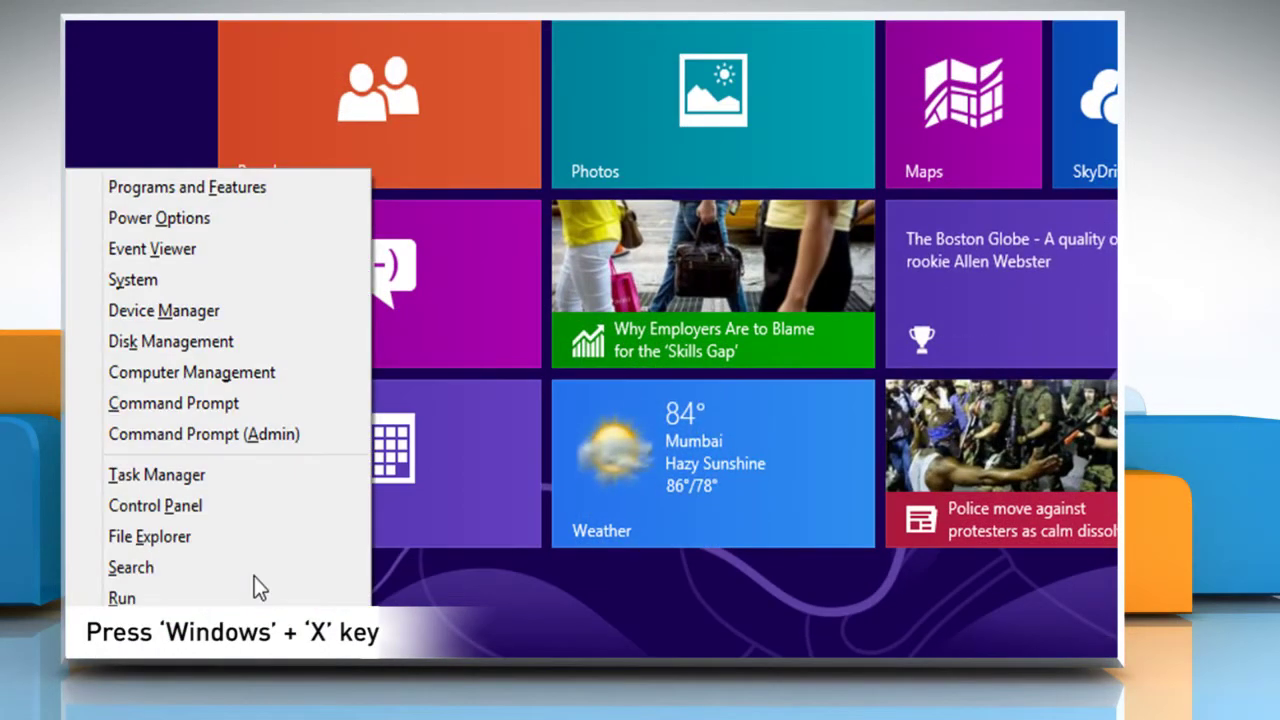
click(195, 537)
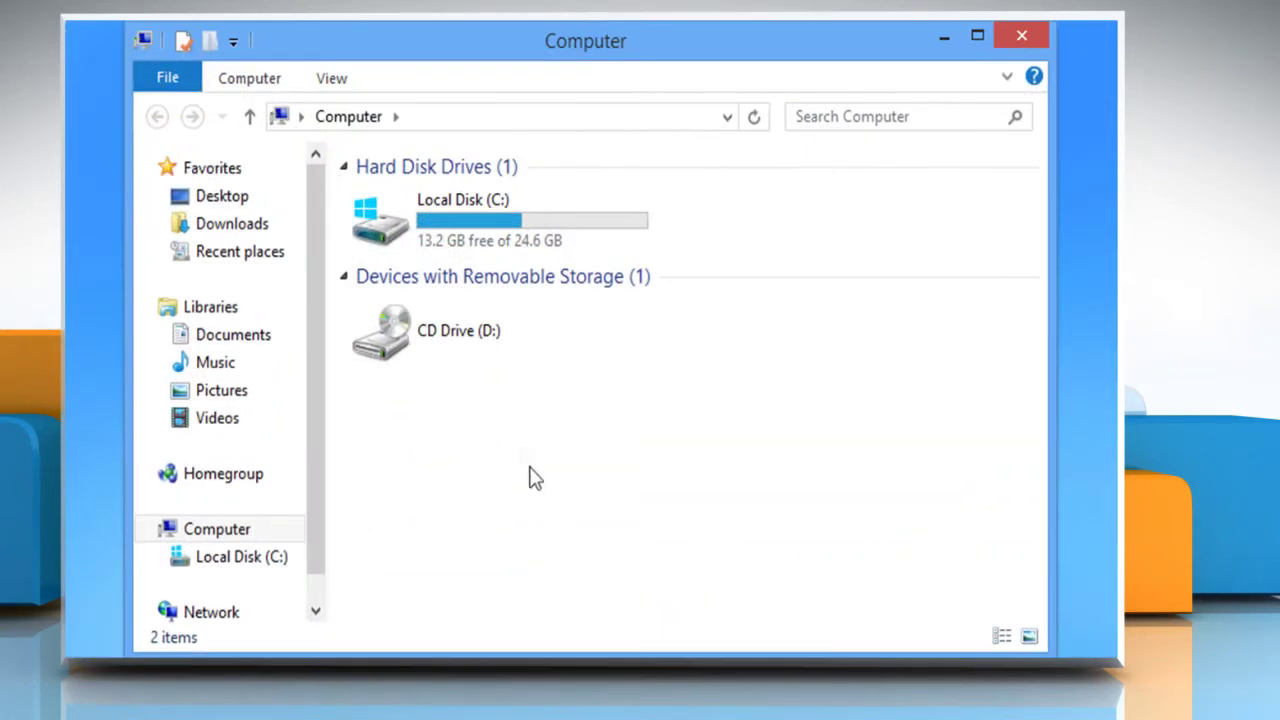
click(341, 87)
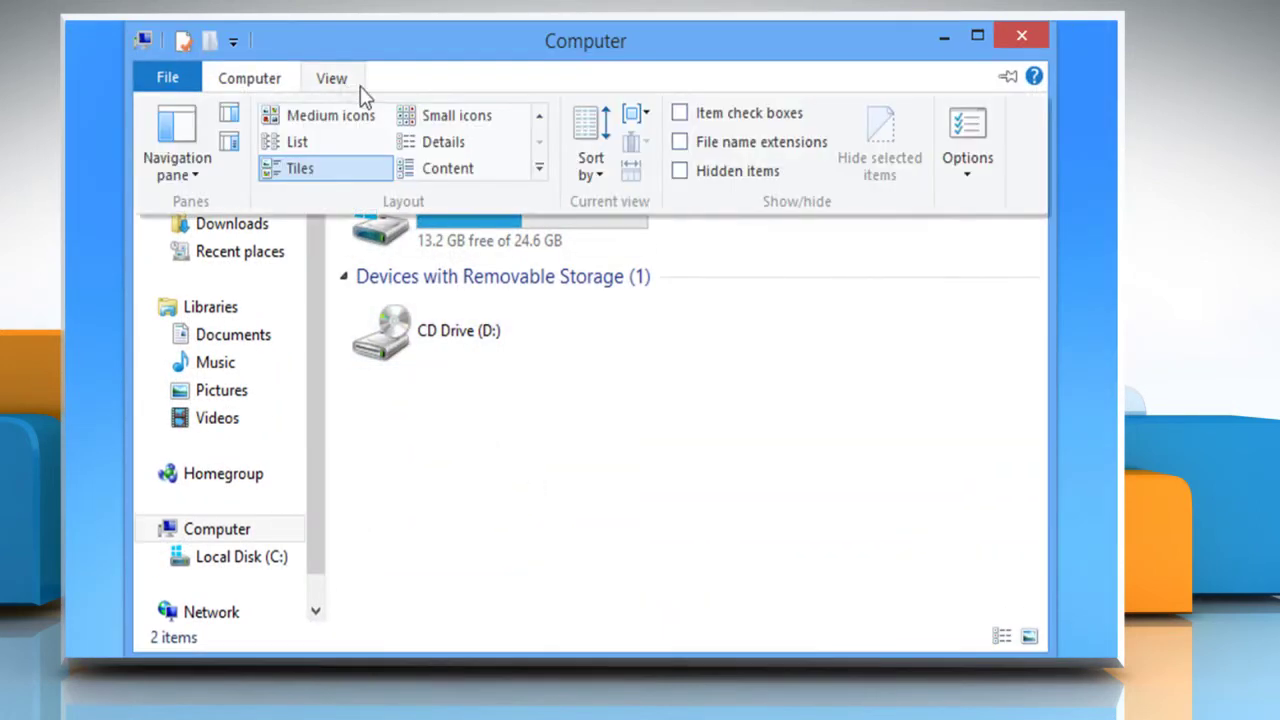
click(968, 142)
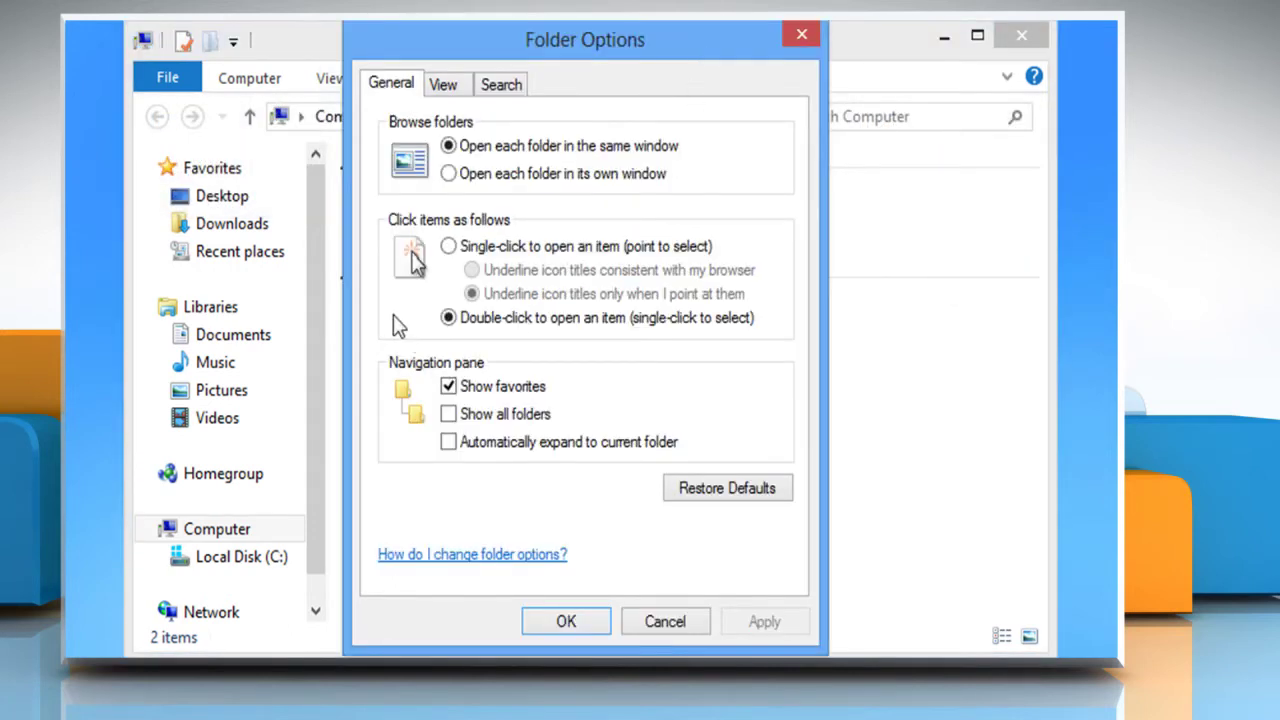
Turn on Show hidden files, folders and drives, and turn off Hide protected operating system files.
click(444, 90)
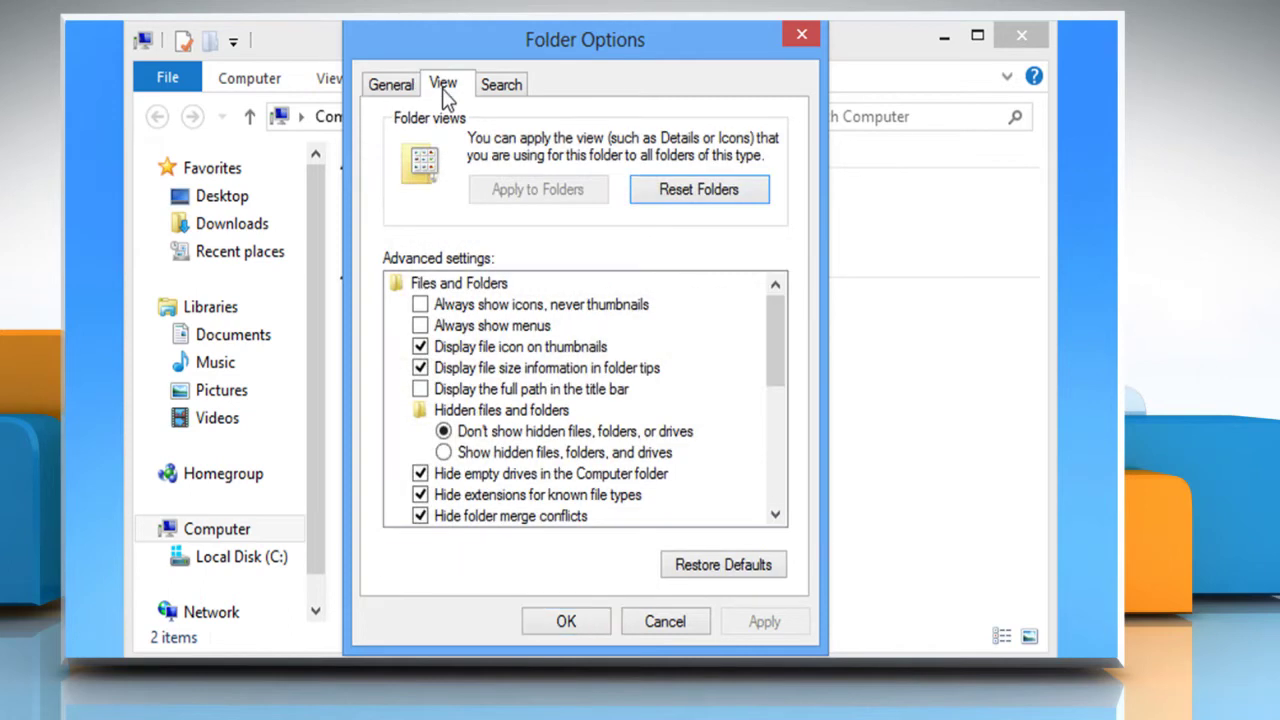
click(443, 453)
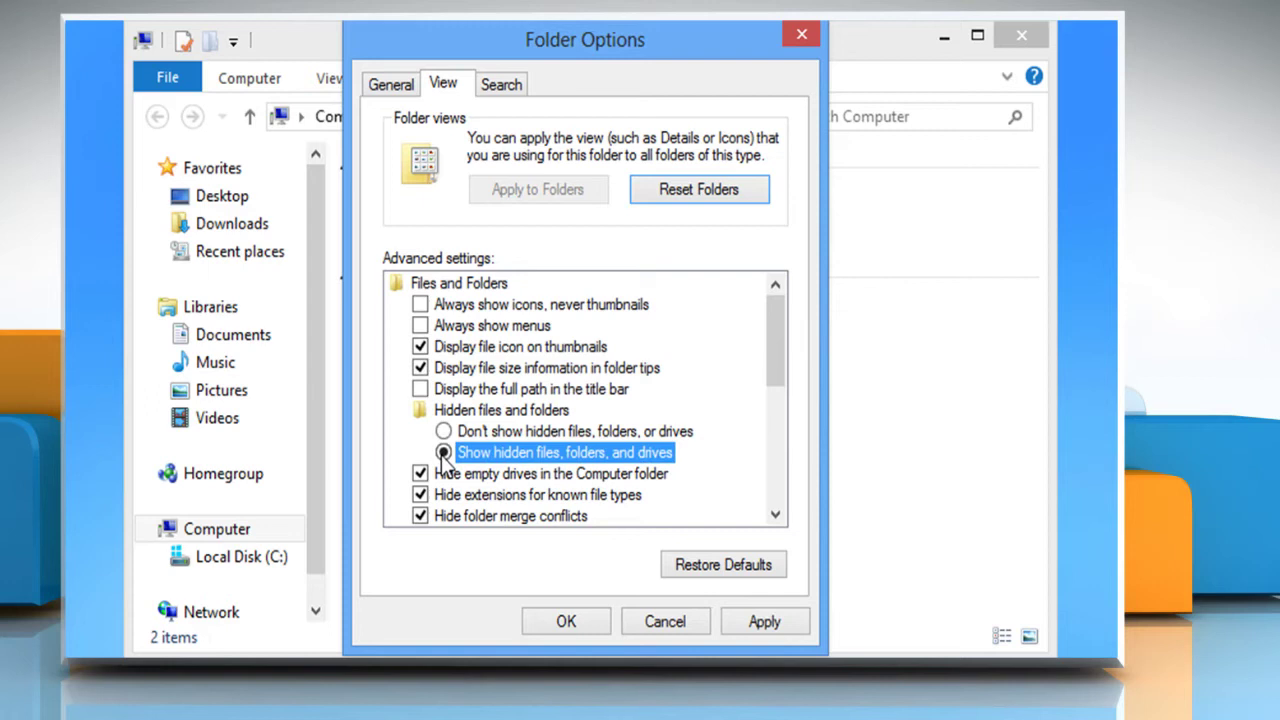
click(775, 514)
click(775, 514)
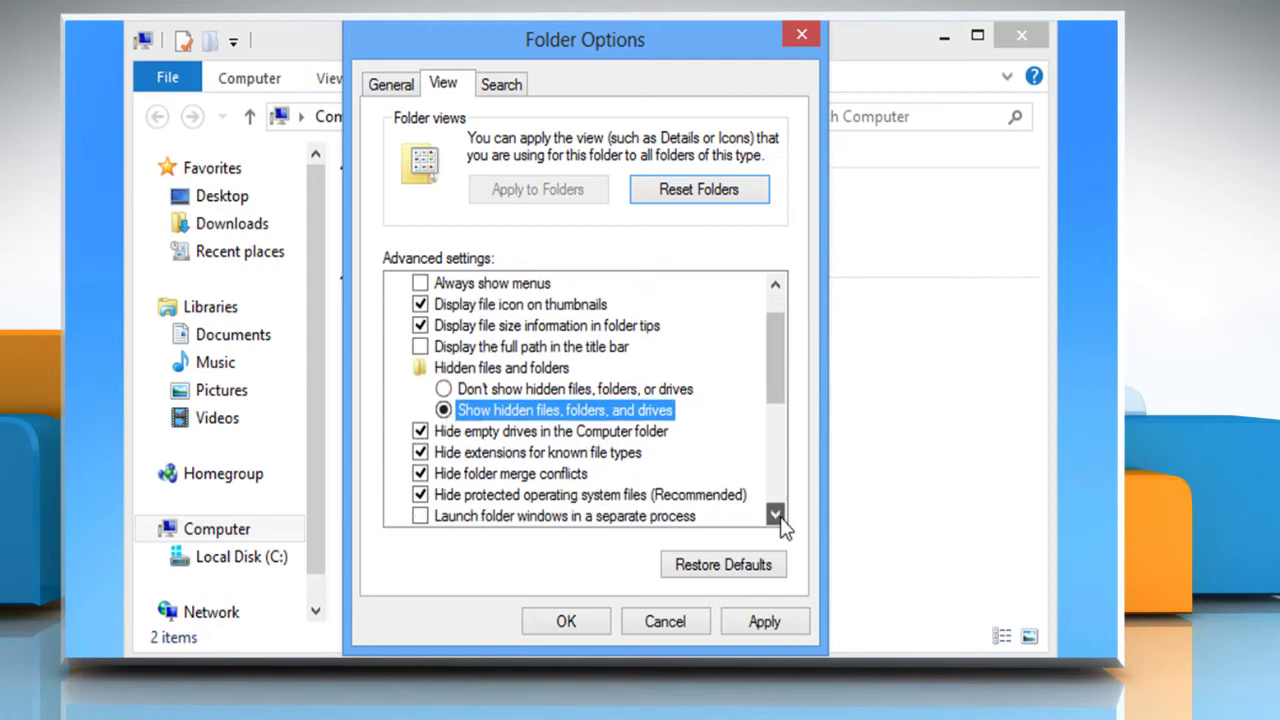
click(776, 515)
click(776, 515)
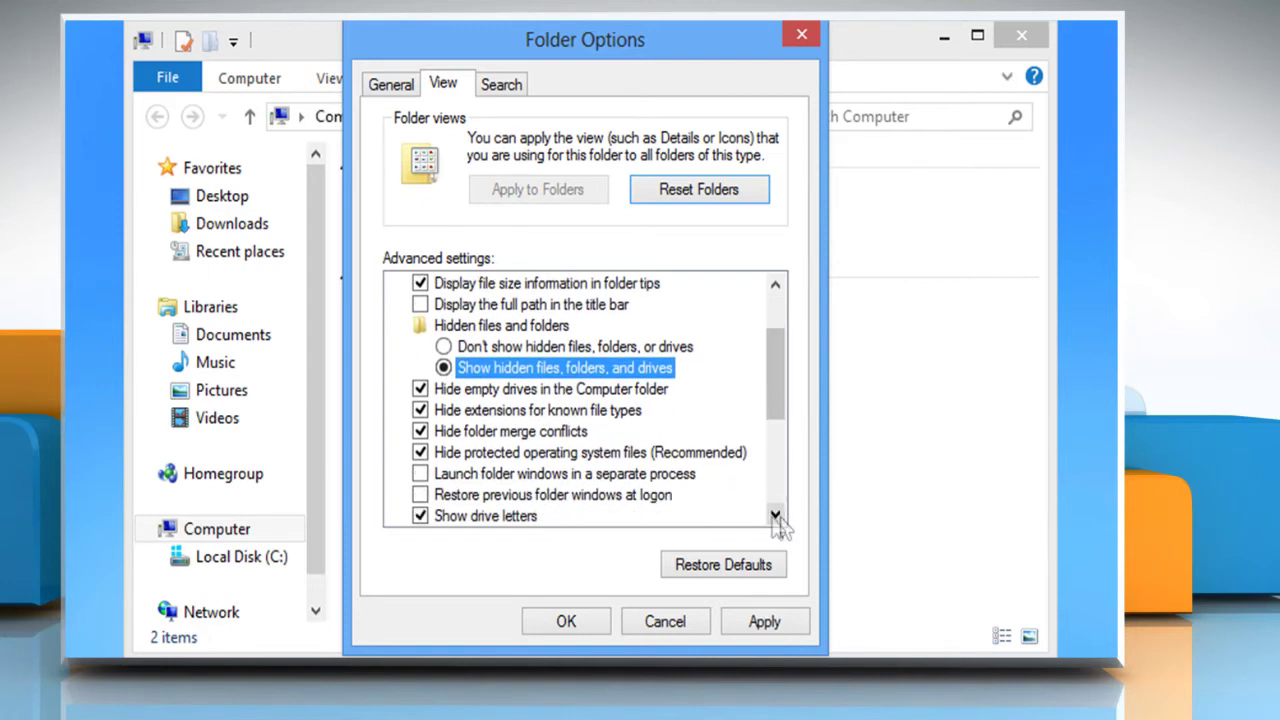
click(420, 453)
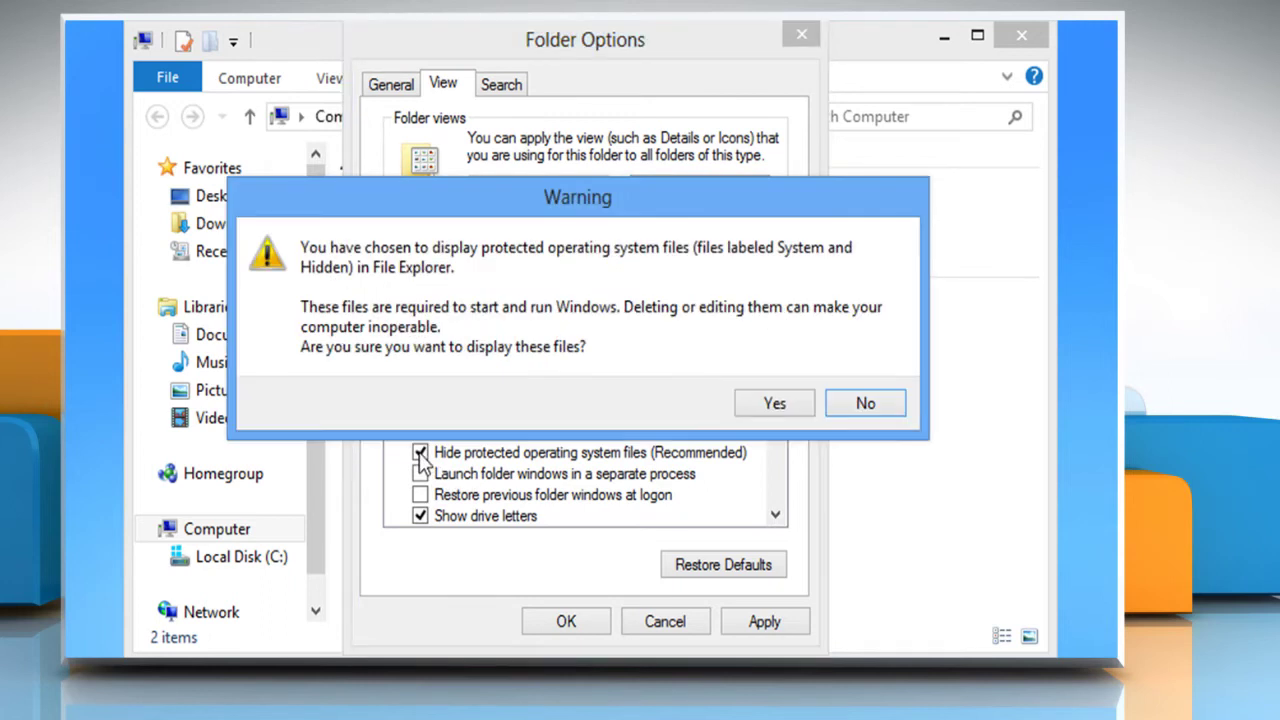
click(776, 404)
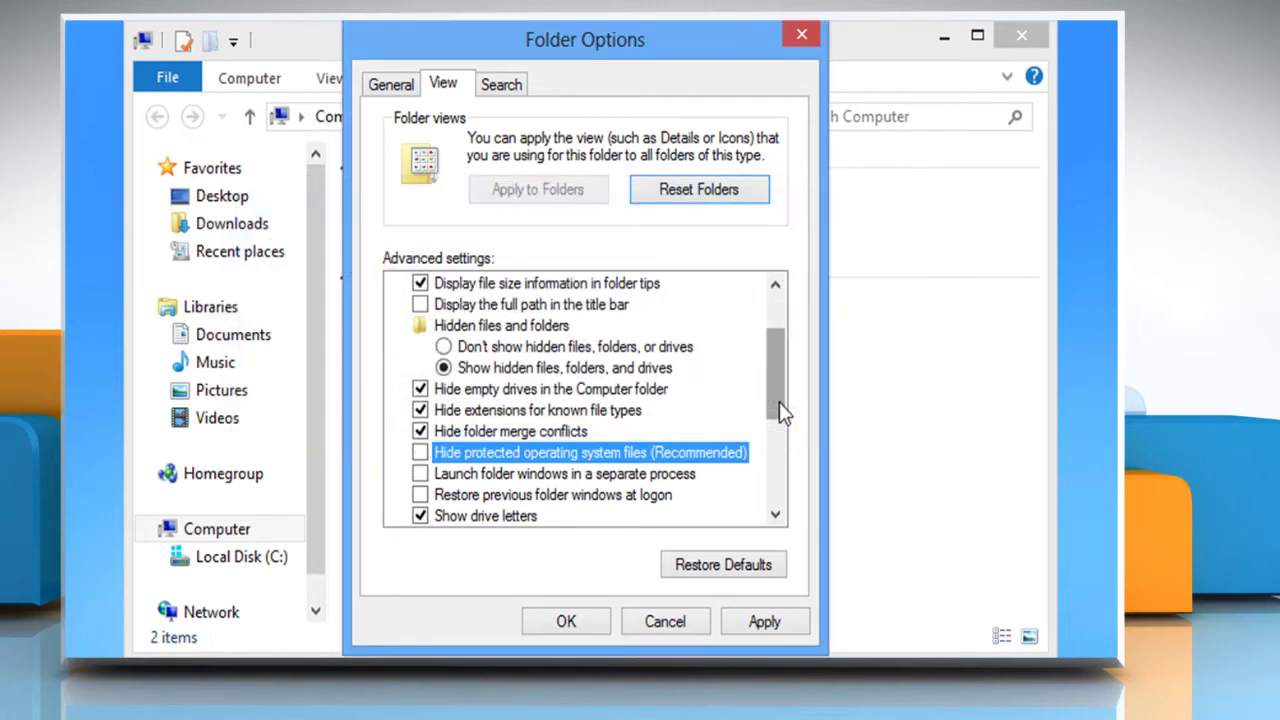
click(570, 622)
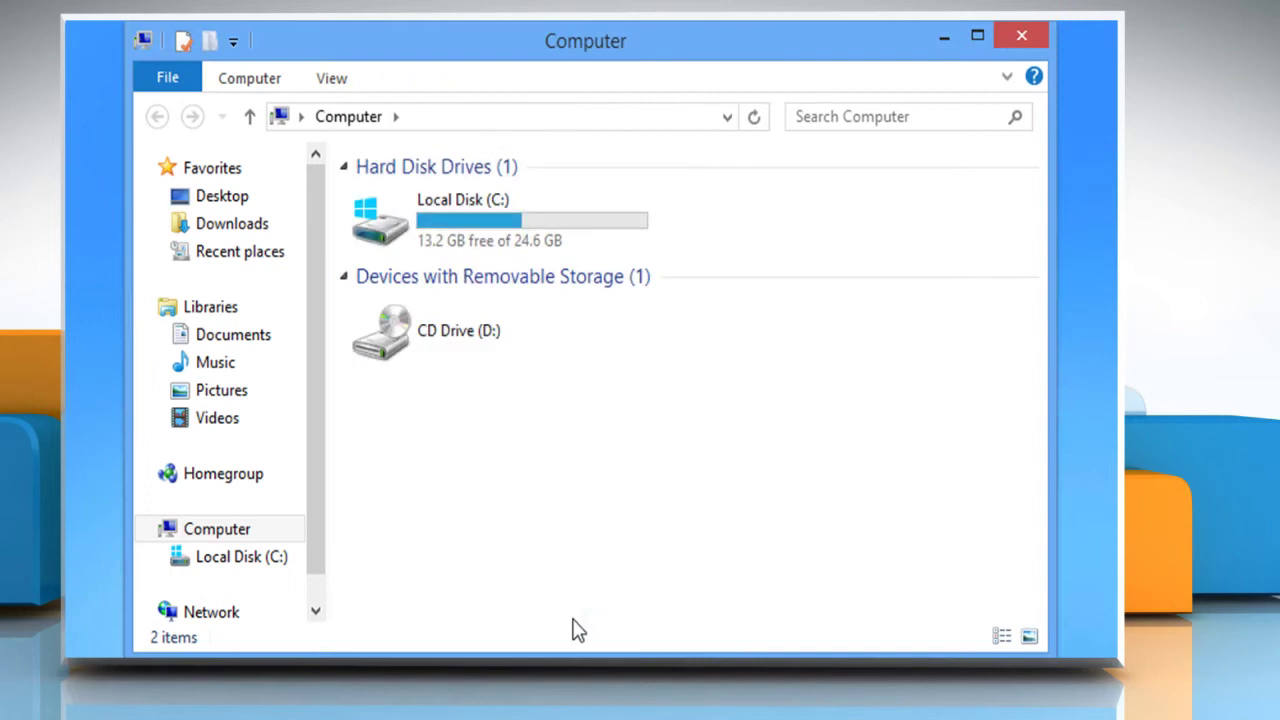
Open C:\Users\John and grant permanent access to the folder.
double_click(478, 240)
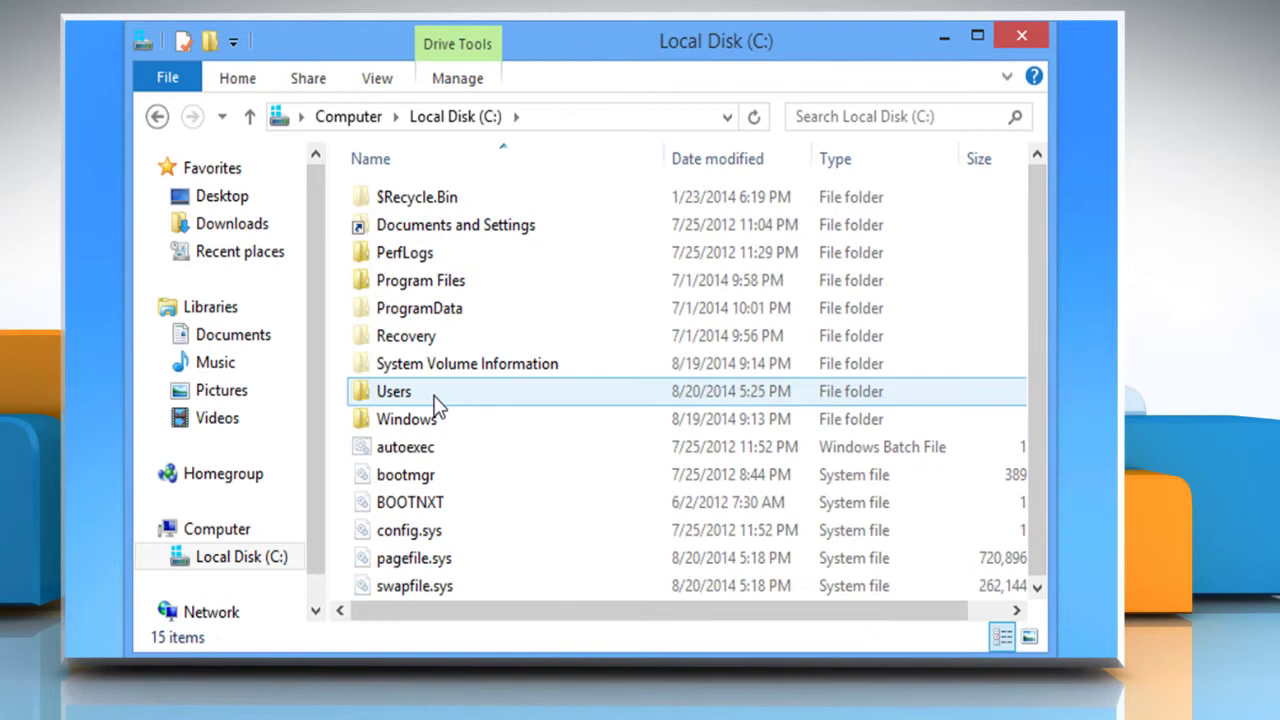
double_click(436, 402)
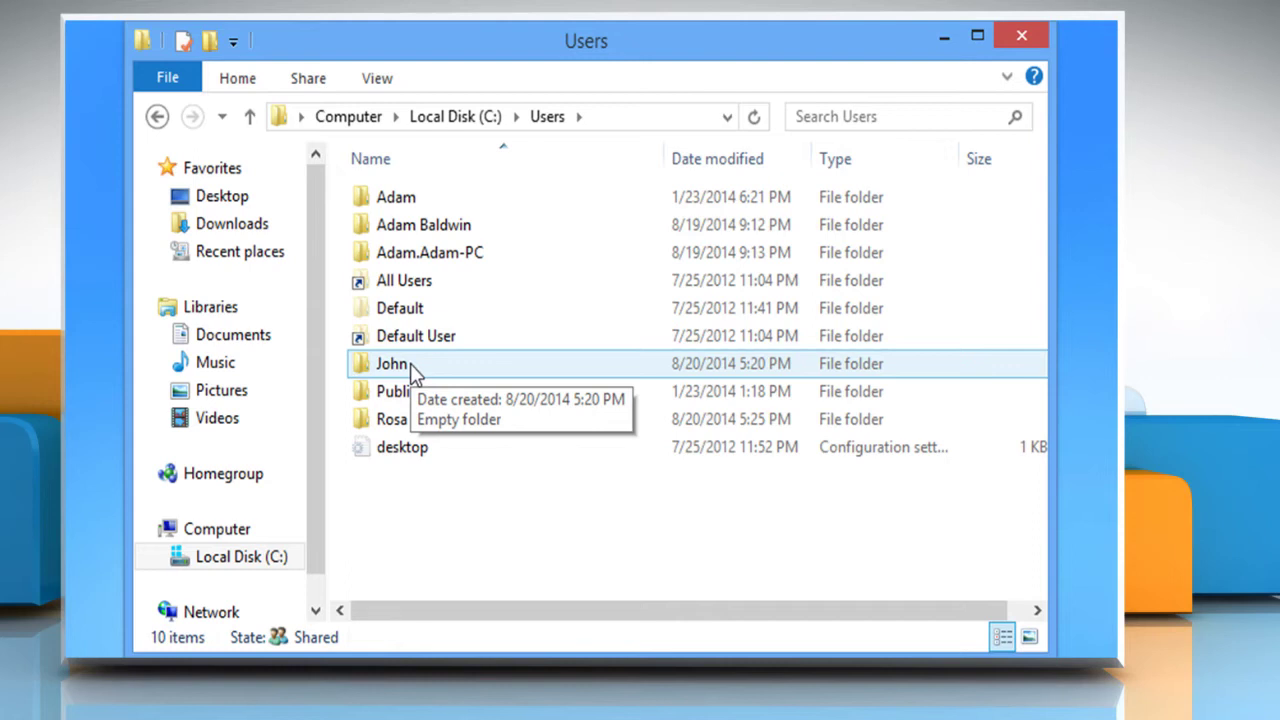
double_click(410, 365)
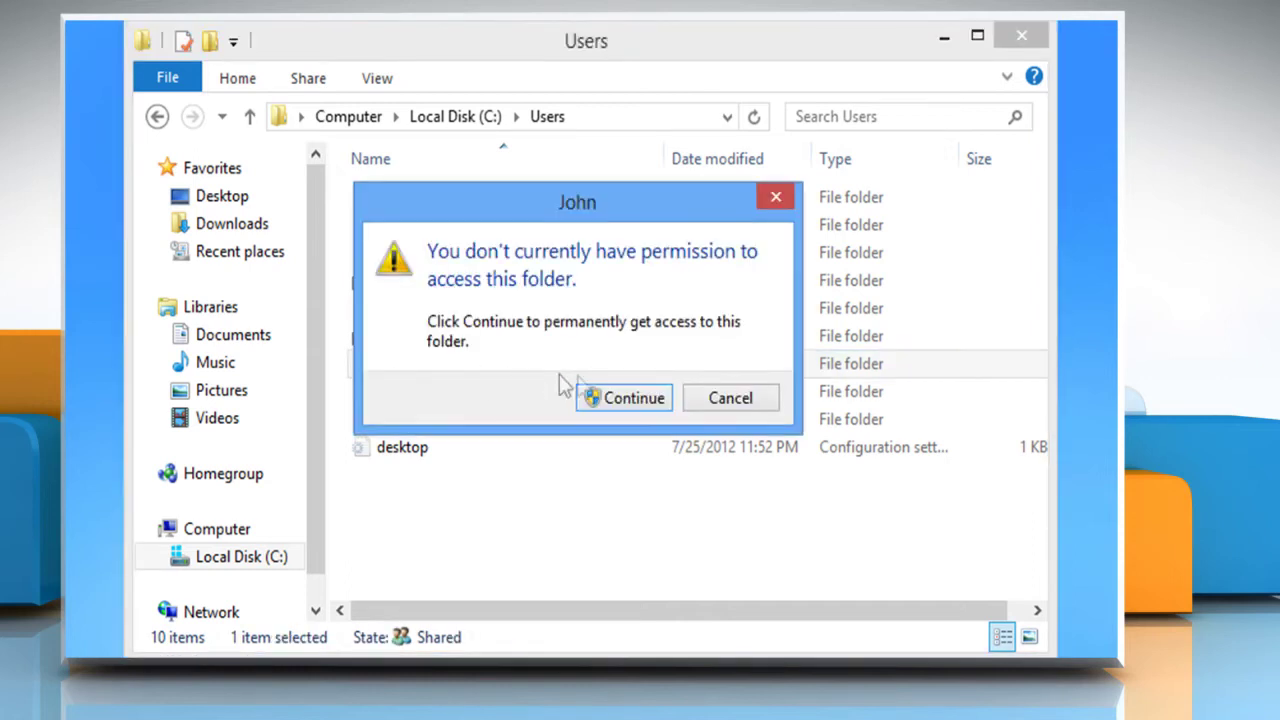
click(641, 395)
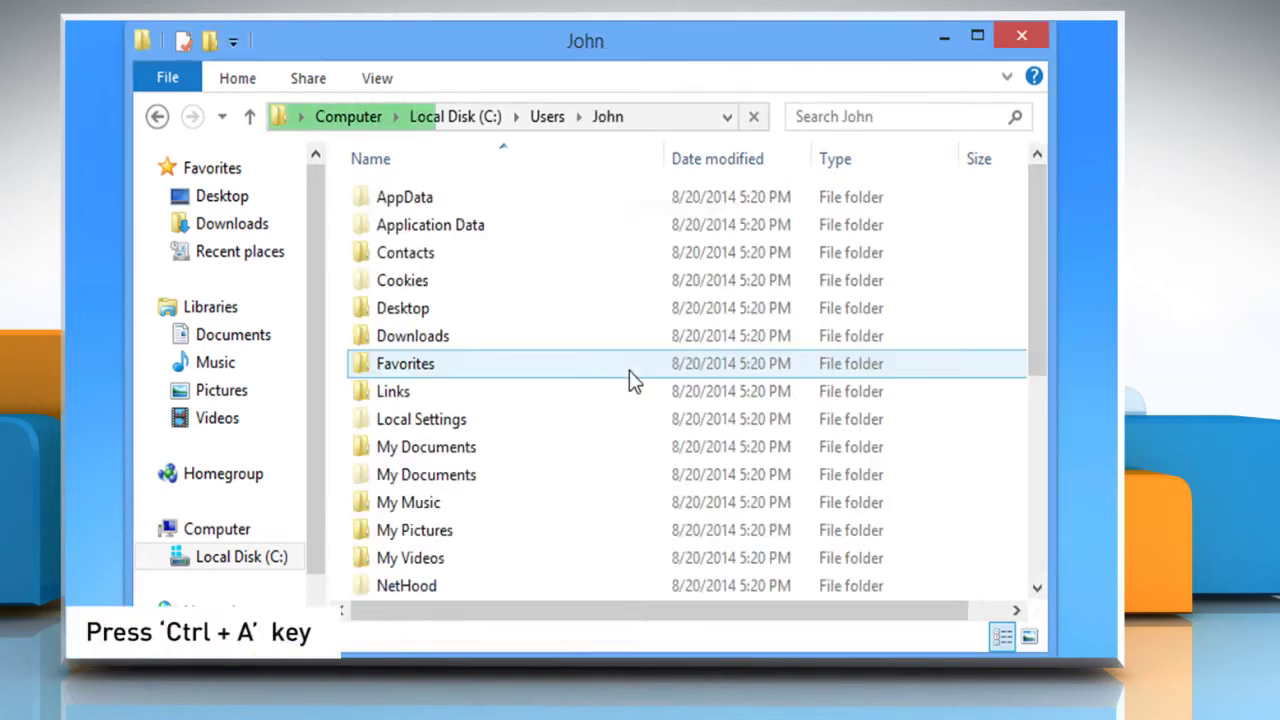
Copy all of John's items except NTUSER.DAT, ntuser.dat.LOG1, ntuser.dat.LOG2 and ntuser.
click(629, 370)
key(ctrl+a)
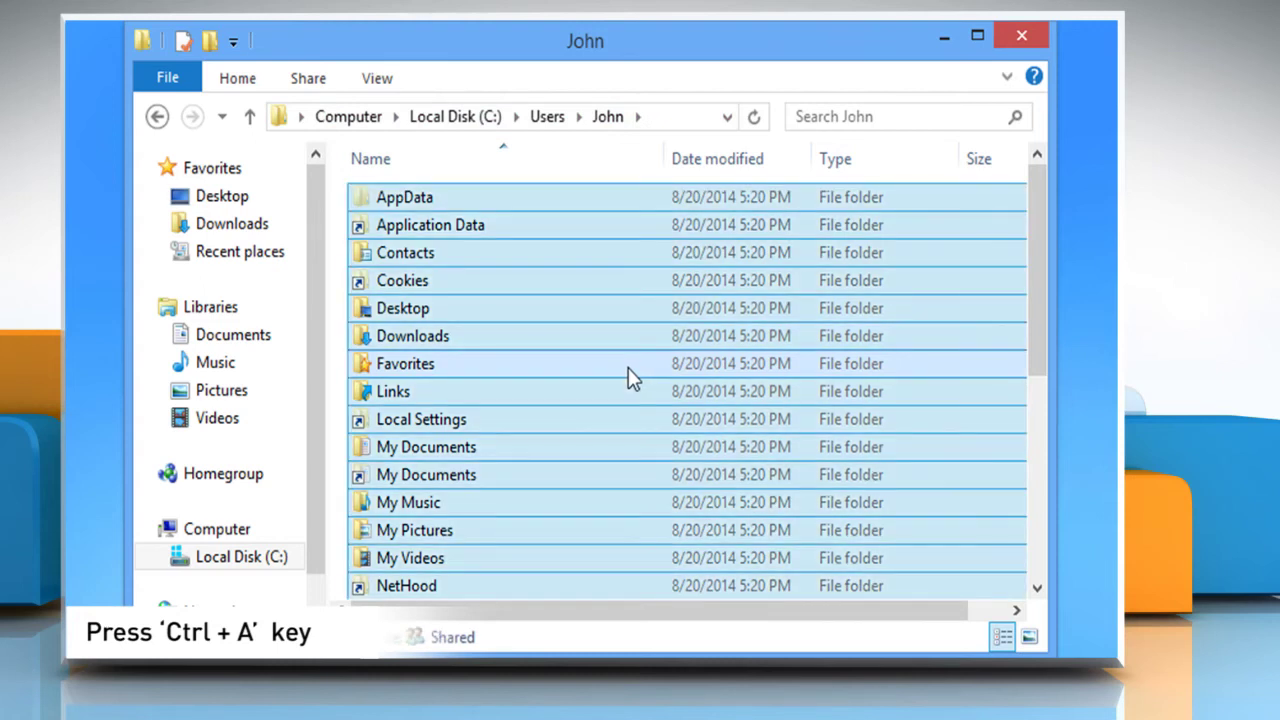
drag(1038, 317, 1026, 563)
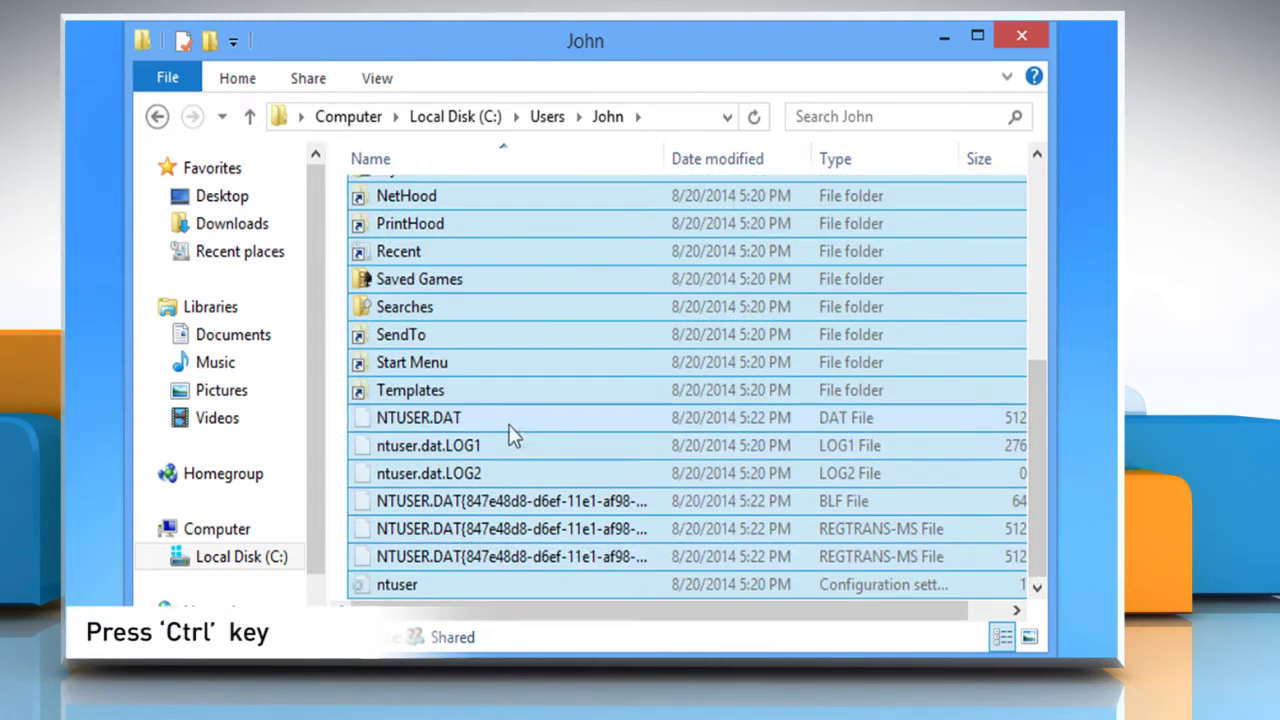
ctrl+click(473, 419)
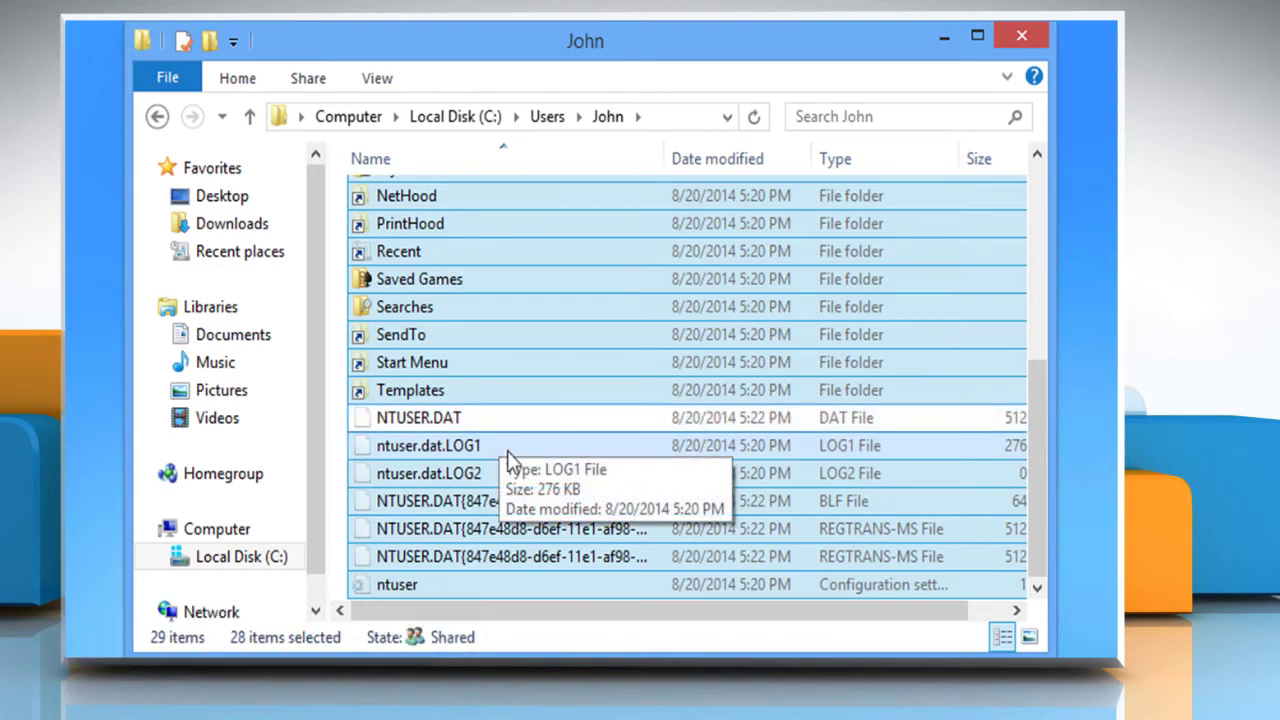
ctrl+click(508, 451)
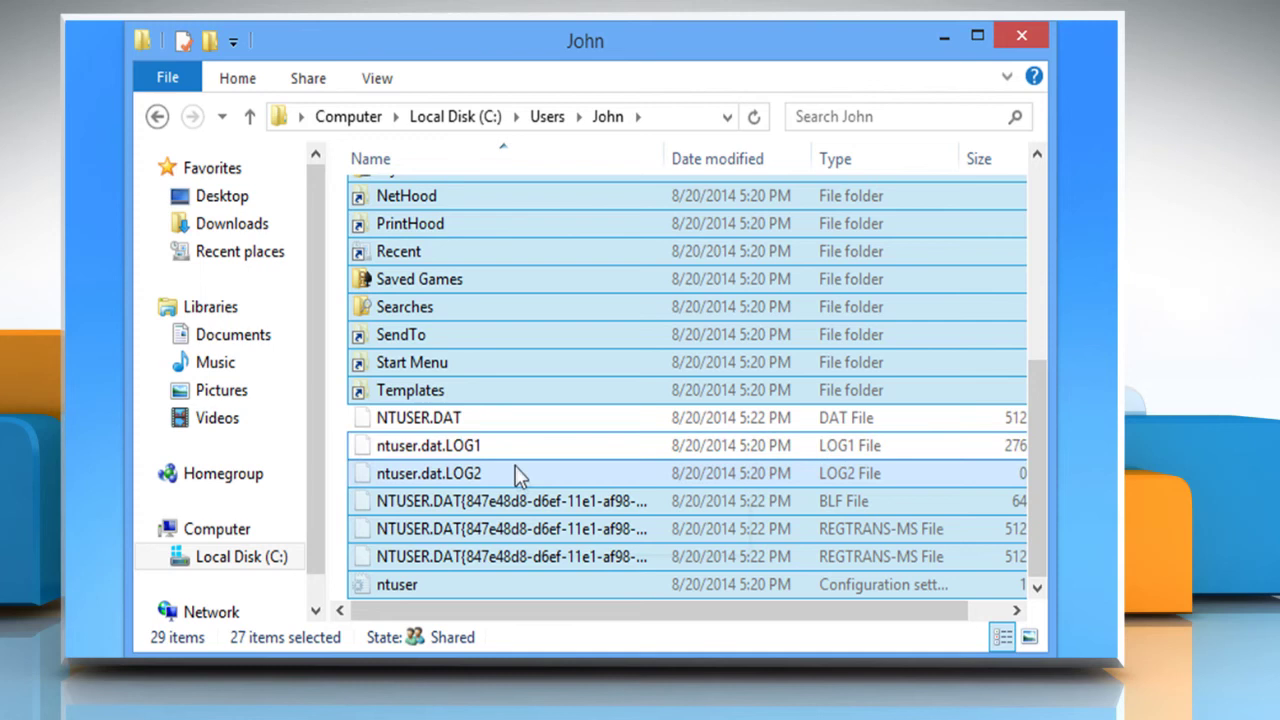
ctrl+click(522, 474)
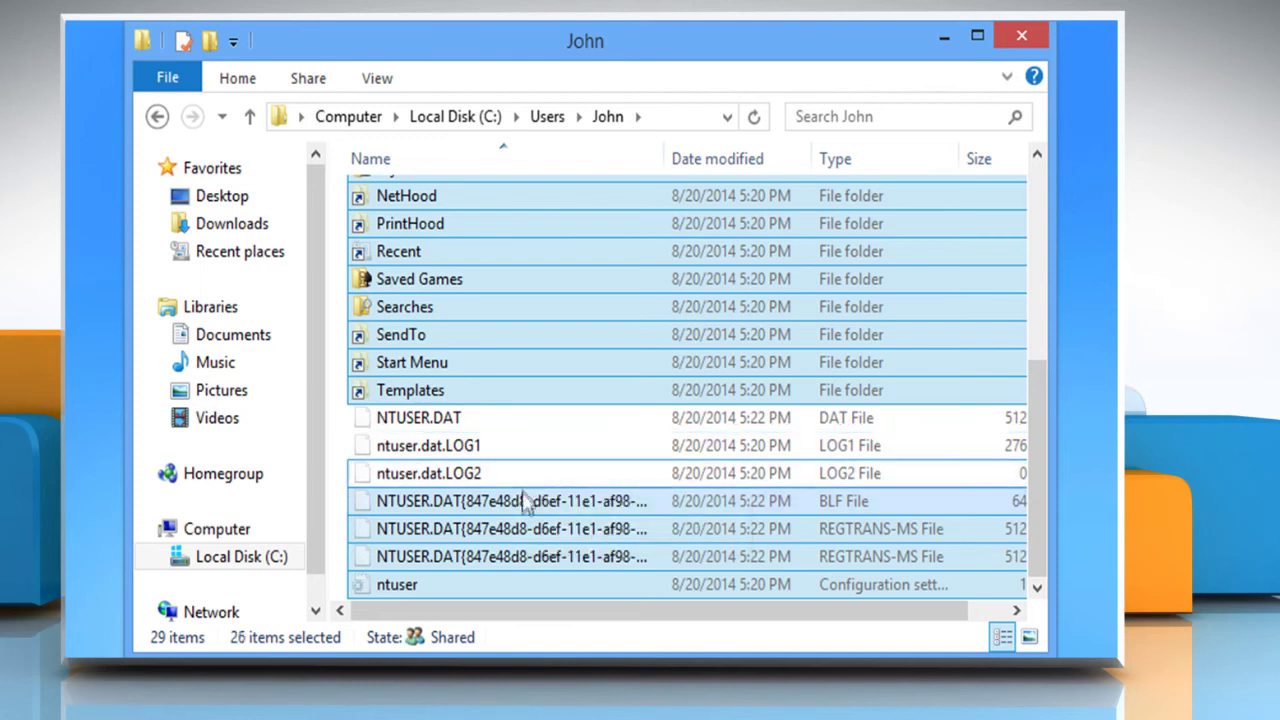
ctrl+click(518, 585)
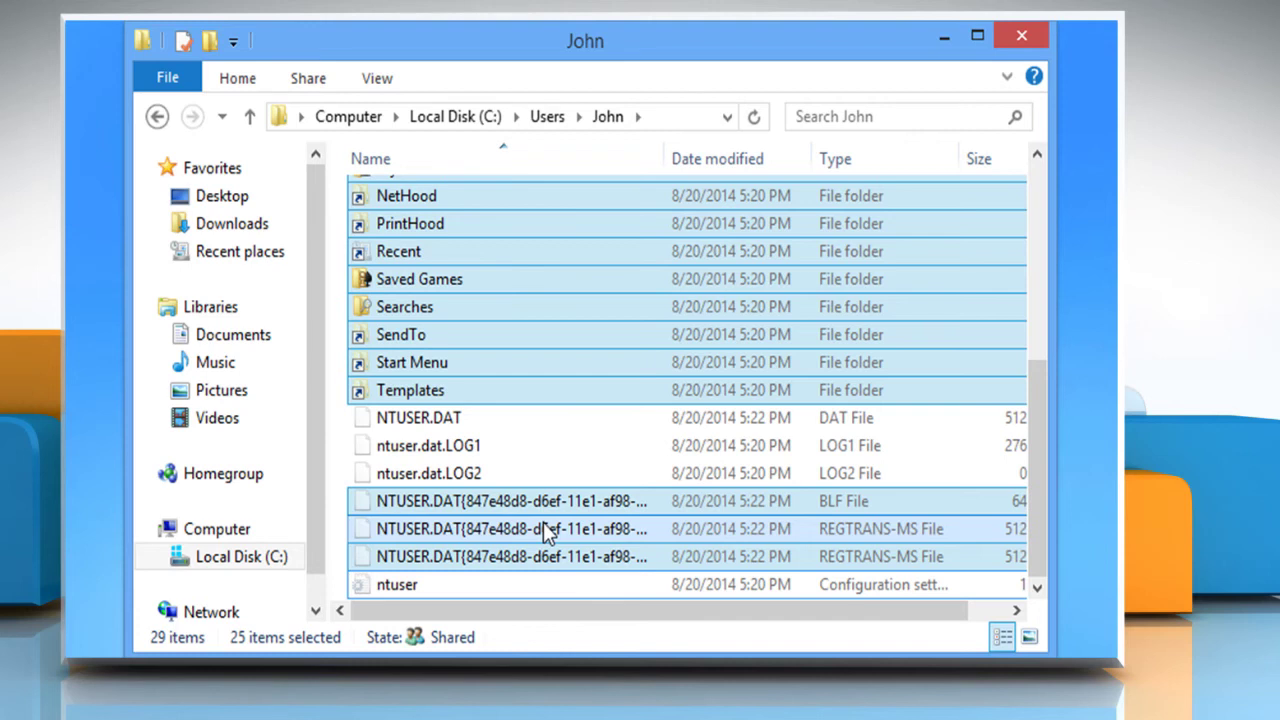
right_click(543, 526)
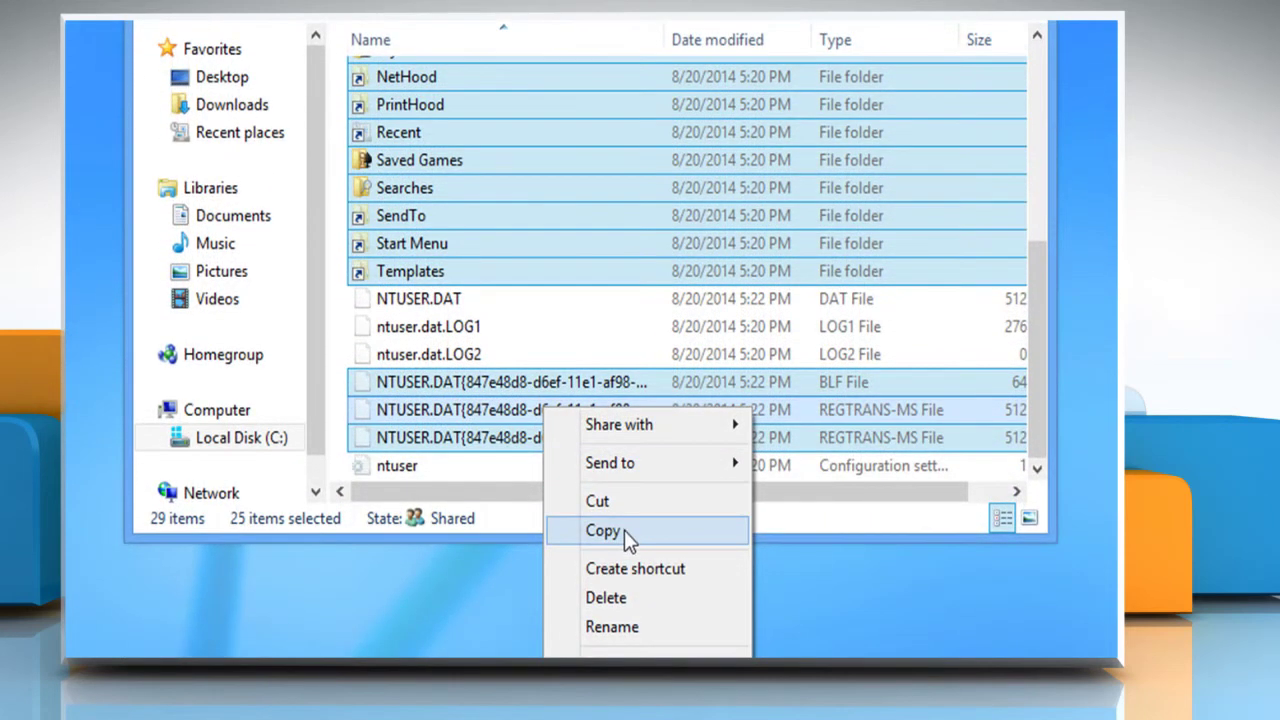
click(624, 530)
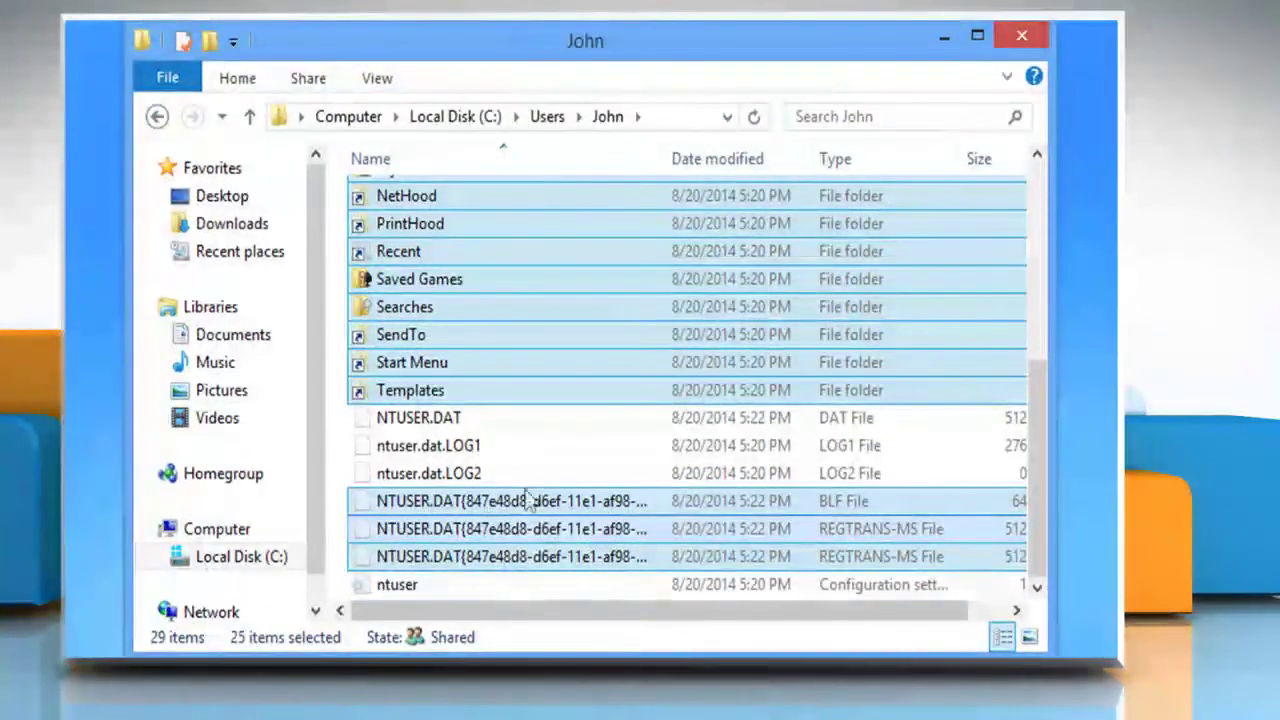
Paste the copied items into C:\Users\Rosa Anna after granting access to that folder.
click(158, 117)
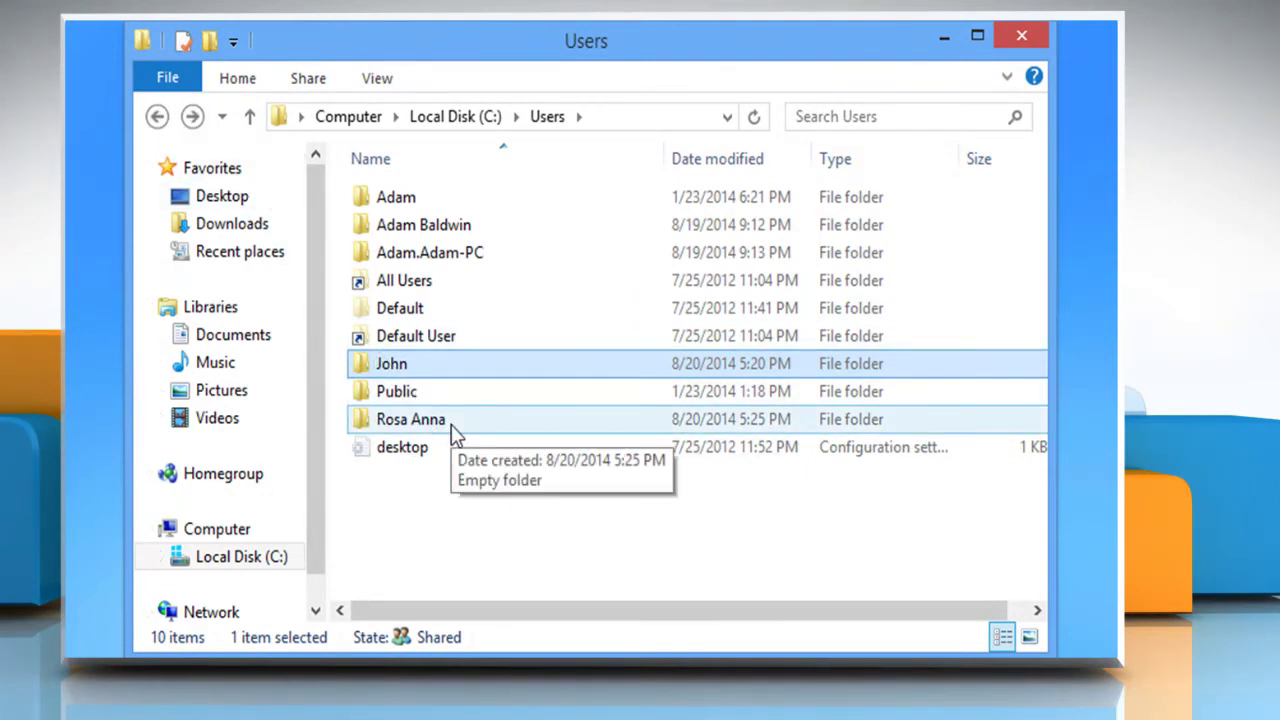
double_click(451, 428)
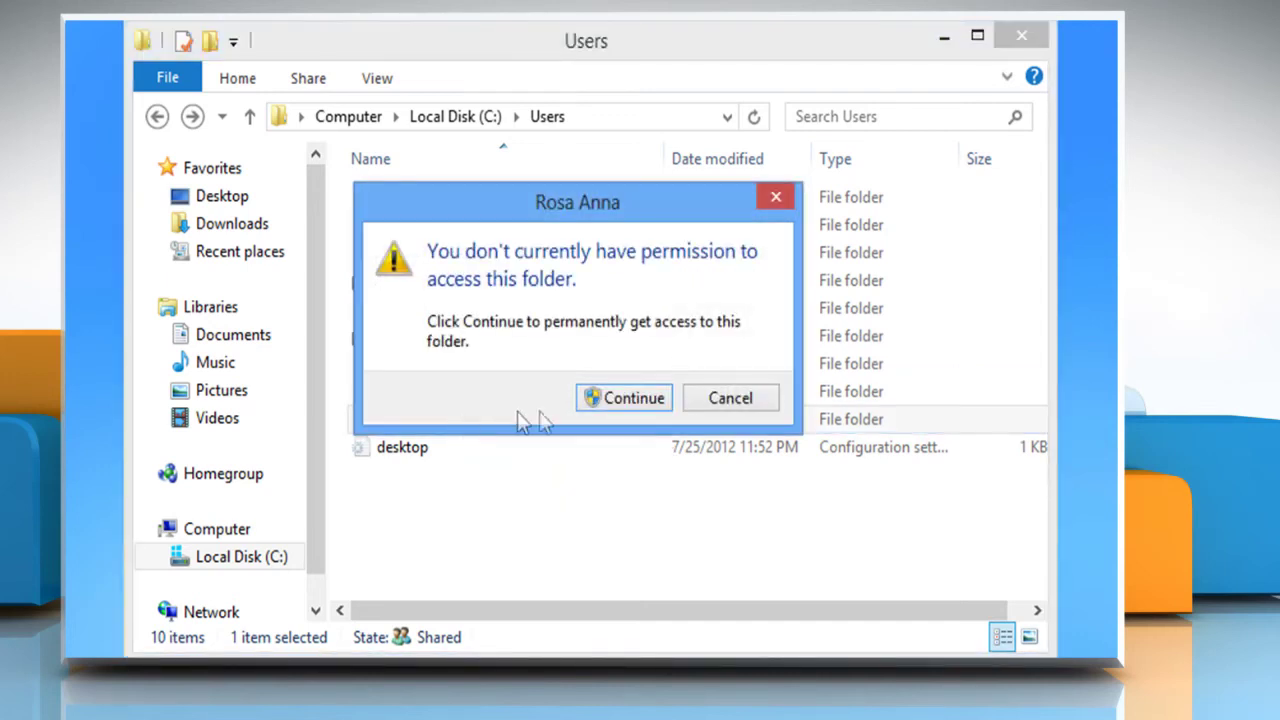
click(590, 396)
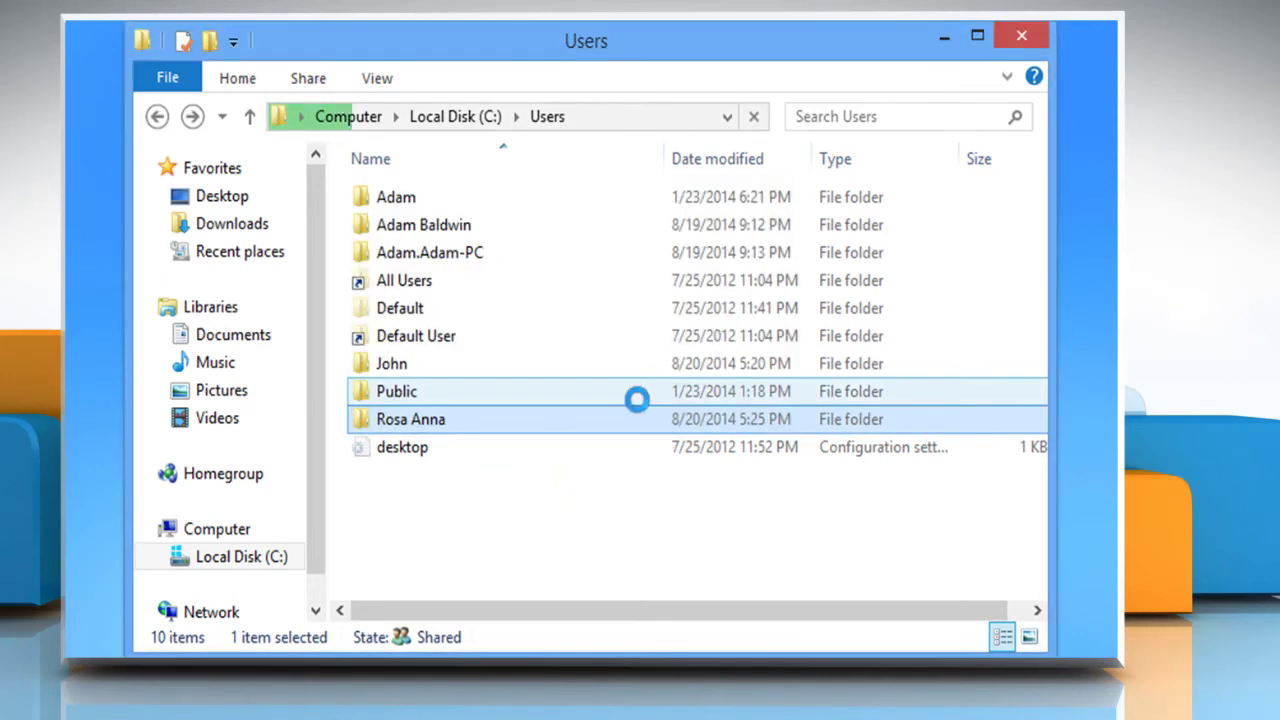
right_click(630, 388)
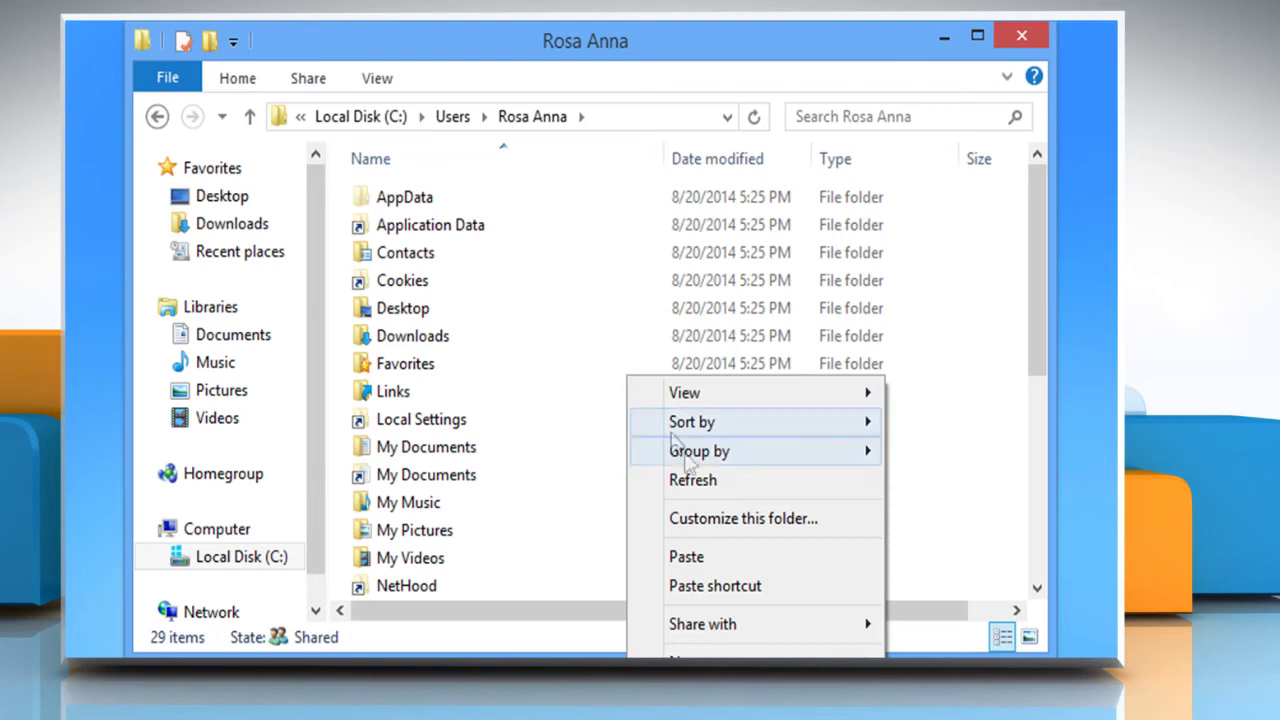
click(729, 558)
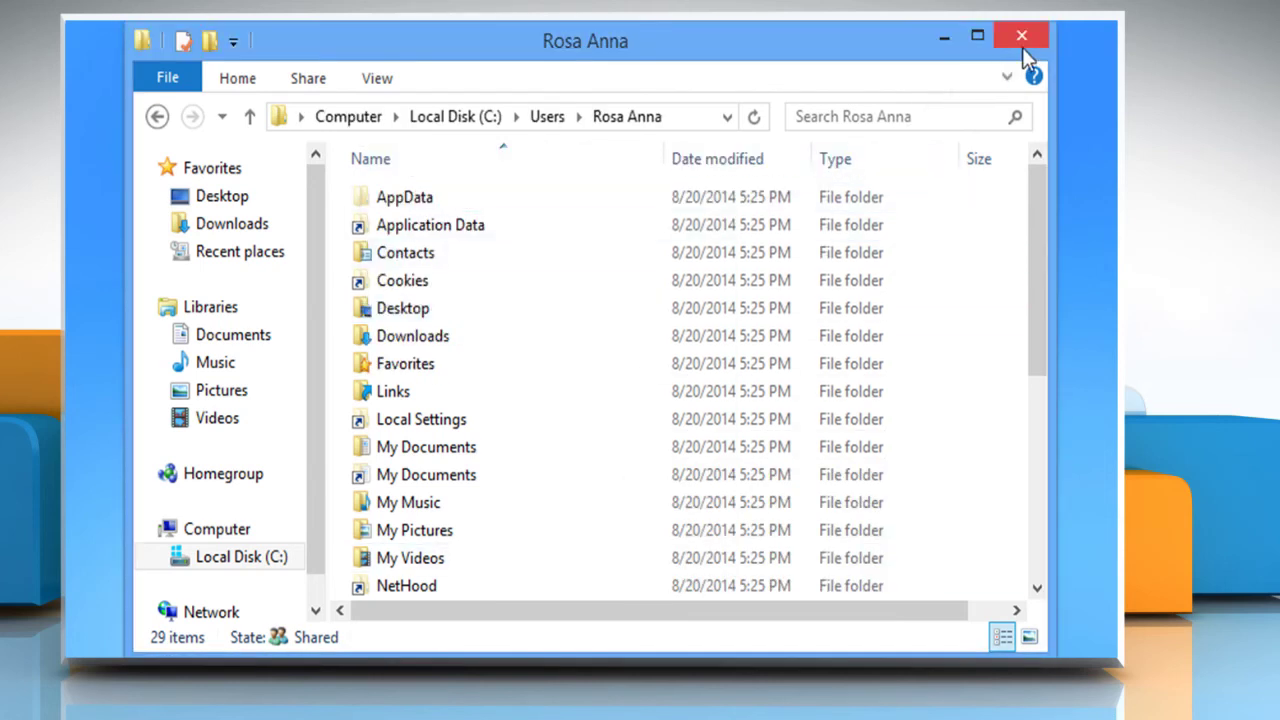
Close File Explorer, restart the PC, and open the account menu on the Start screen.
click(1021, 38)
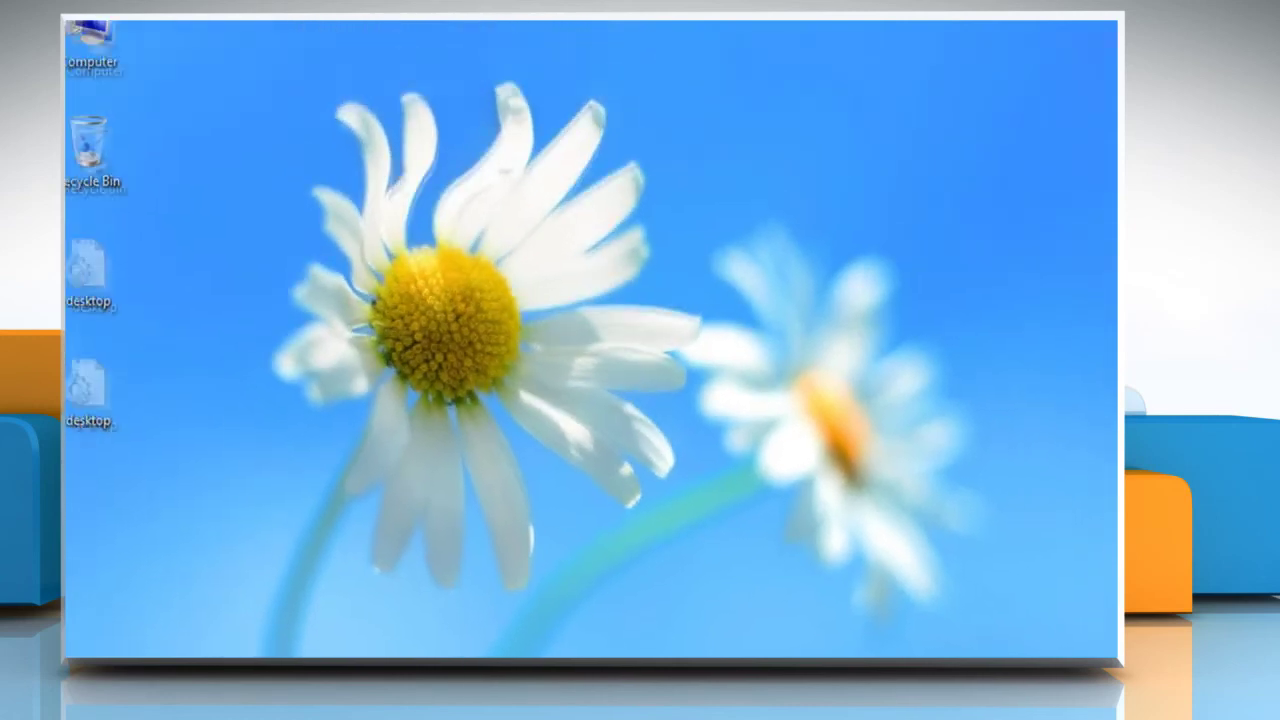
mouse_move(1115, 655)
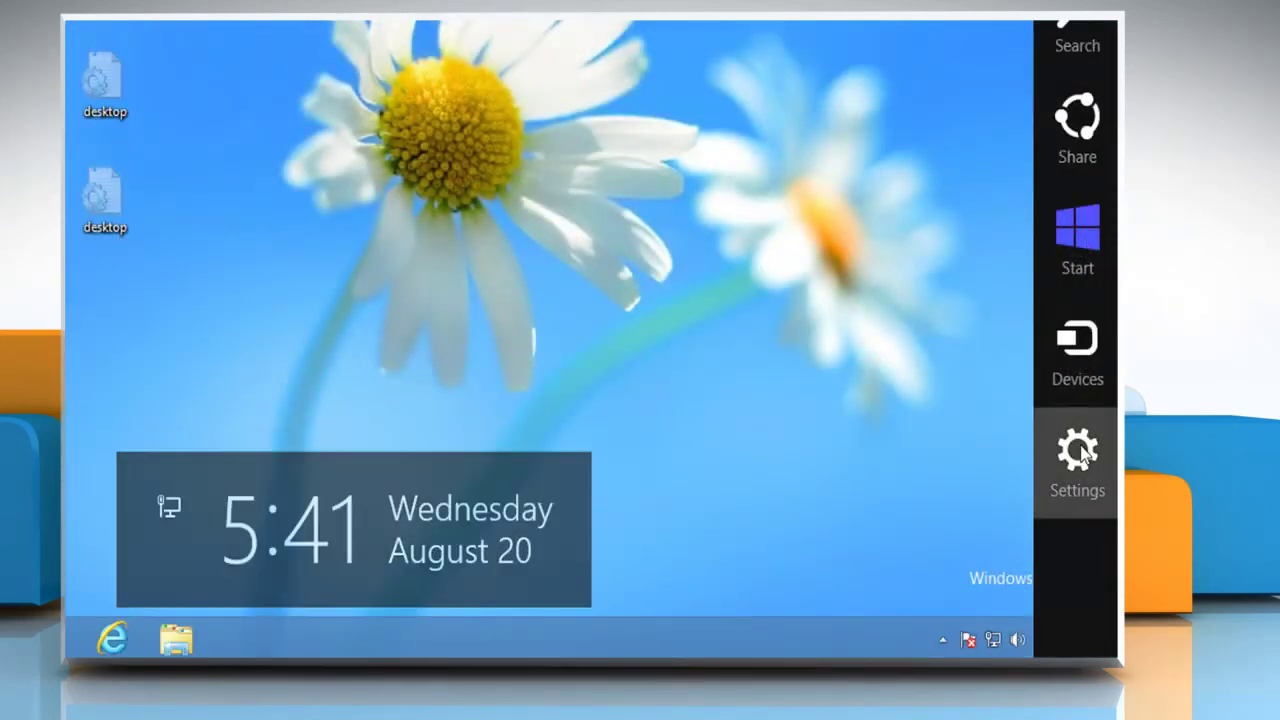
click(1079, 452)
click(950, 505)
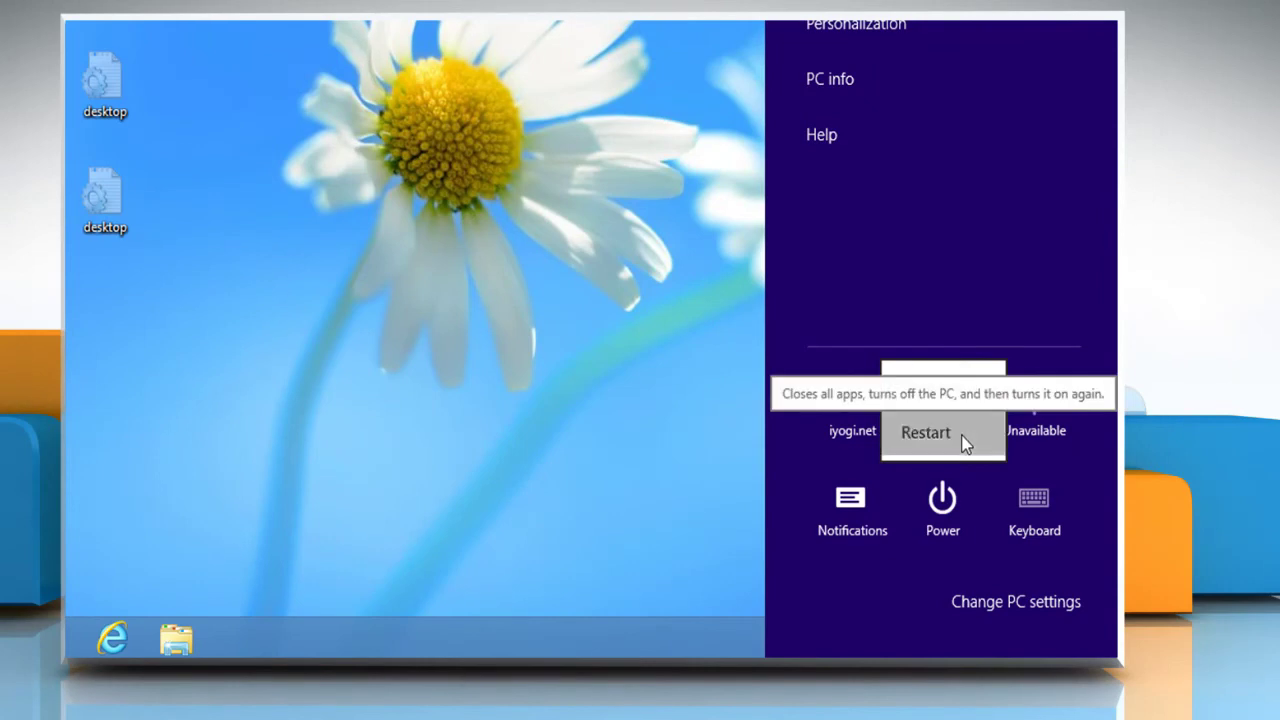
click(926, 432)
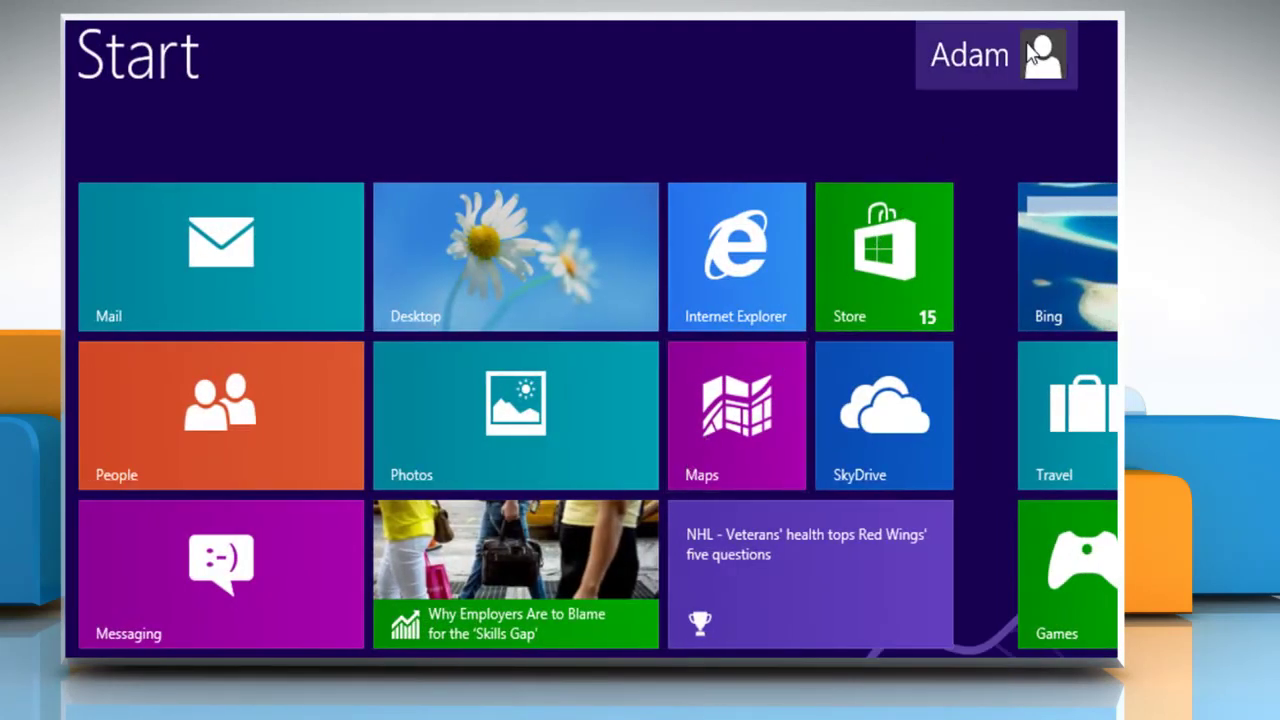
click(1032, 54)
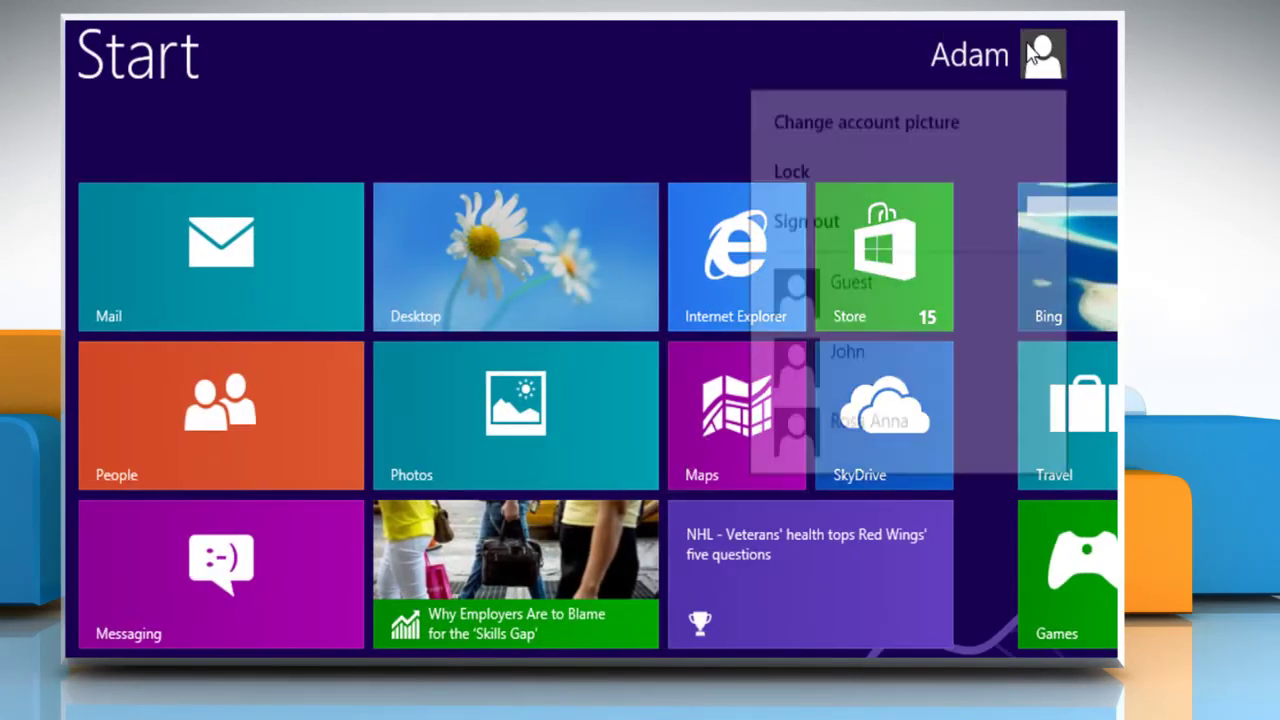
click(902, 437)
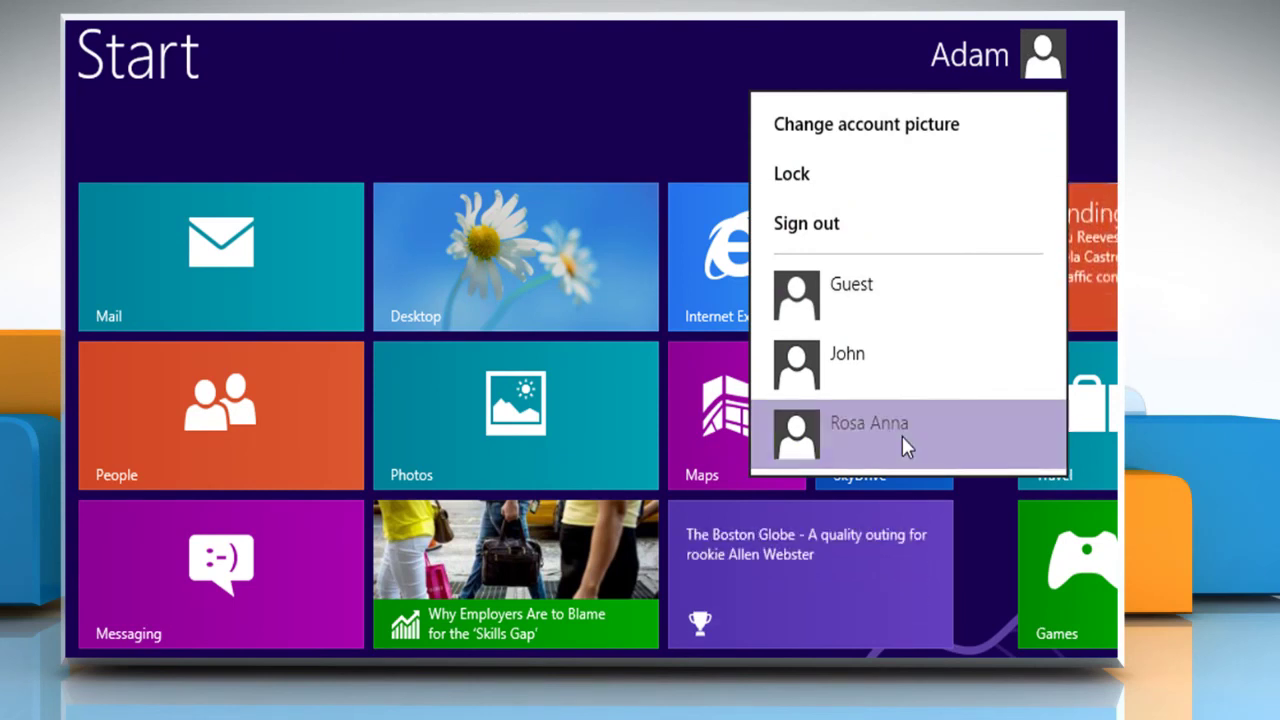